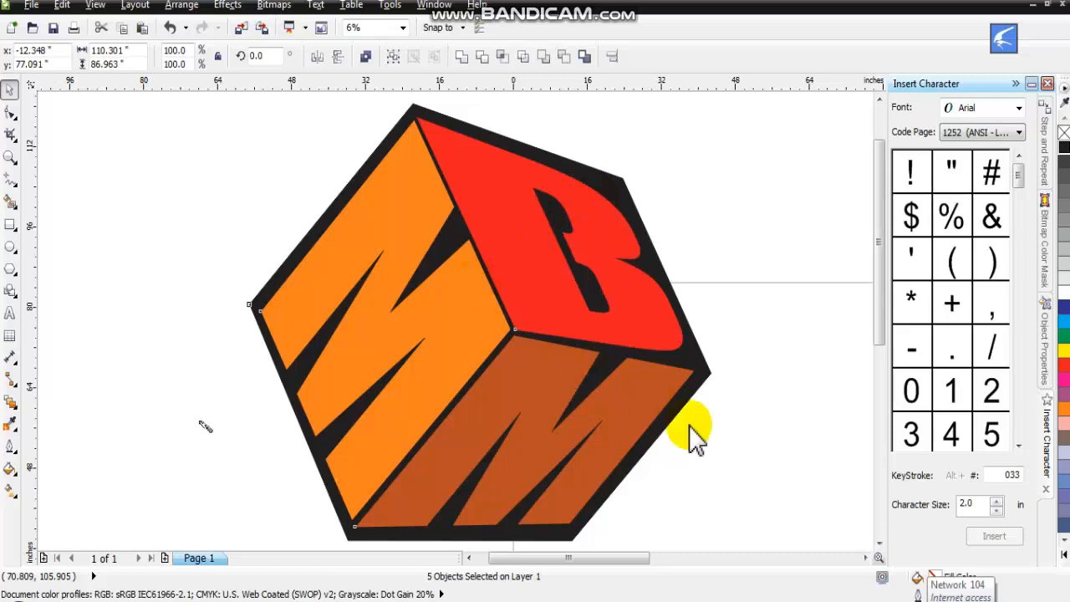
# Draw a square about 44.6 inches on each side in the empty area to the right of the finished logo cube
pyautogui.click(866, 557)
pyautogui.click(866, 557)
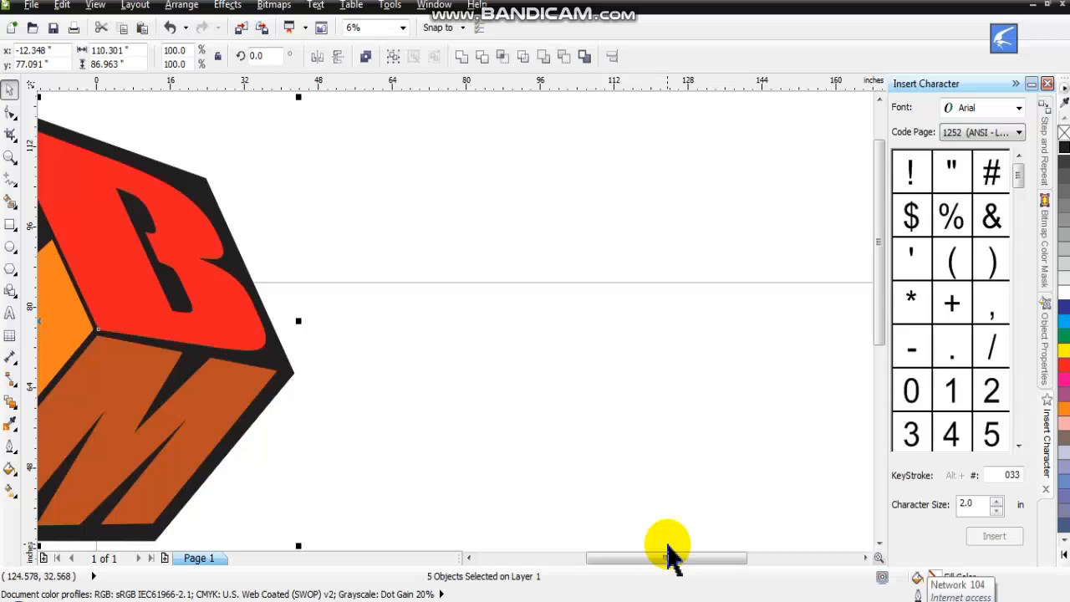
pyautogui.click(10, 224)
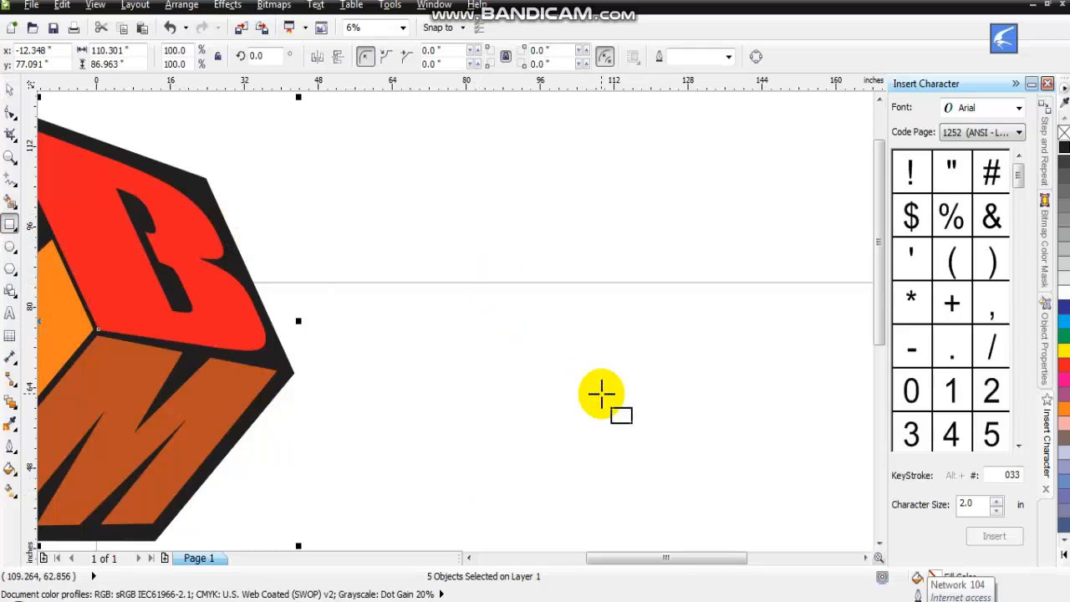
pyautogui.moveTo(473, 261); pyautogui.dragTo(679, 461)
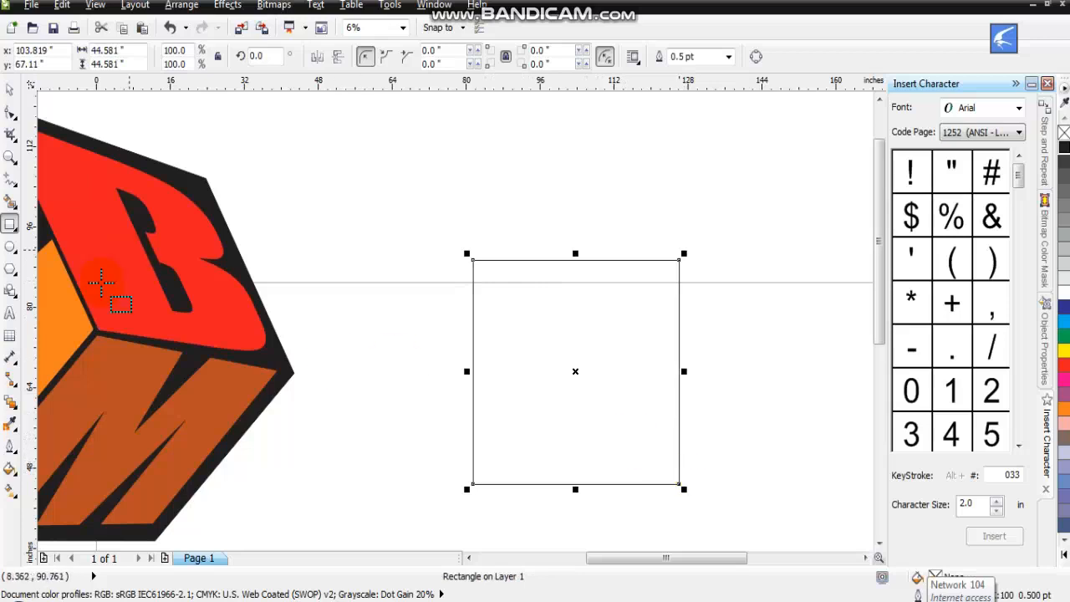
# Add perspective to the square and move its four corners to form a slanted, downward-sloping cube face
pyautogui.click(227, 7)
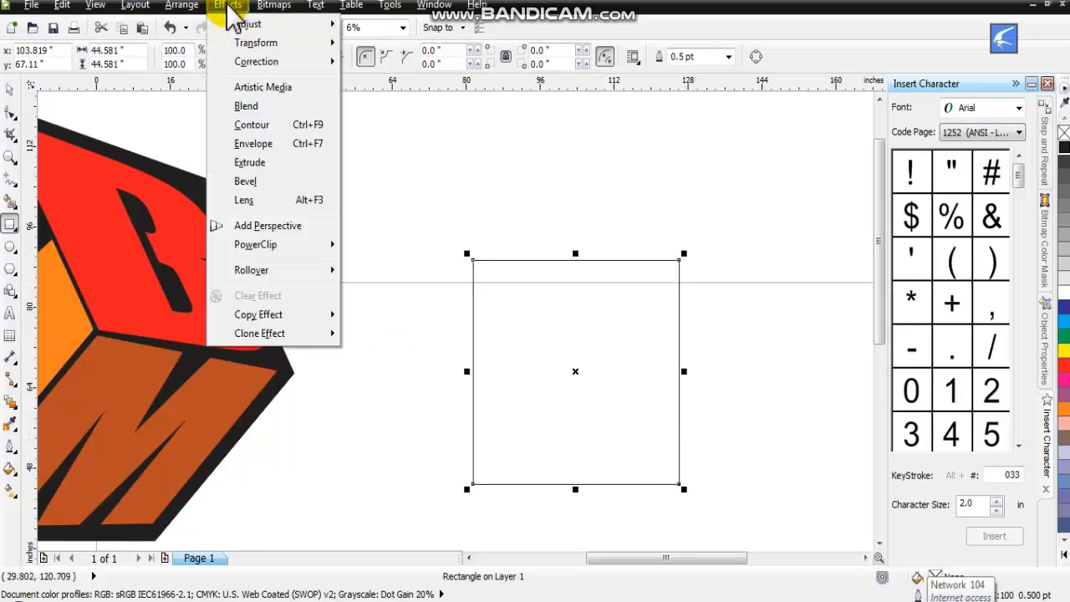
pyautogui.click(261, 228)
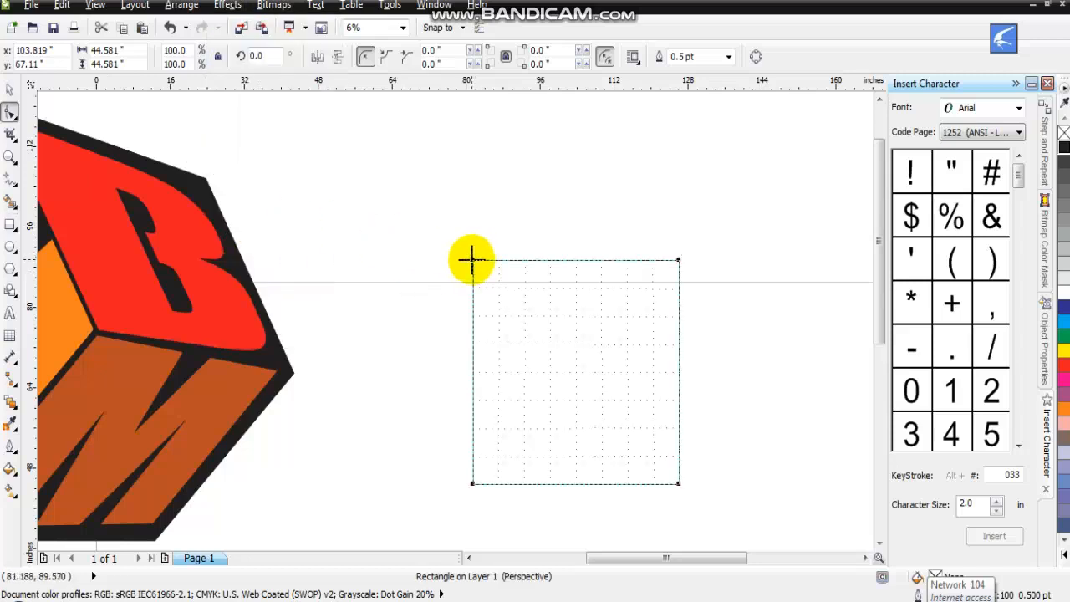
pyautogui.moveTo(473, 260); pyautogui.dragTo(473, 189)
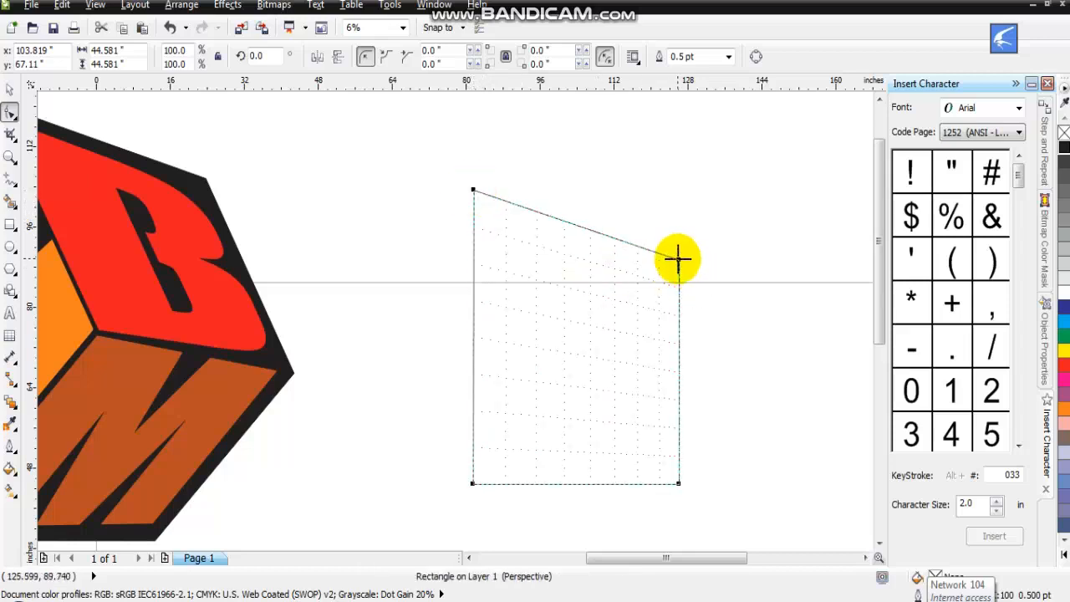
pyautogui.moveTo(679, 261); pyautogui.dragTo(678, 280)
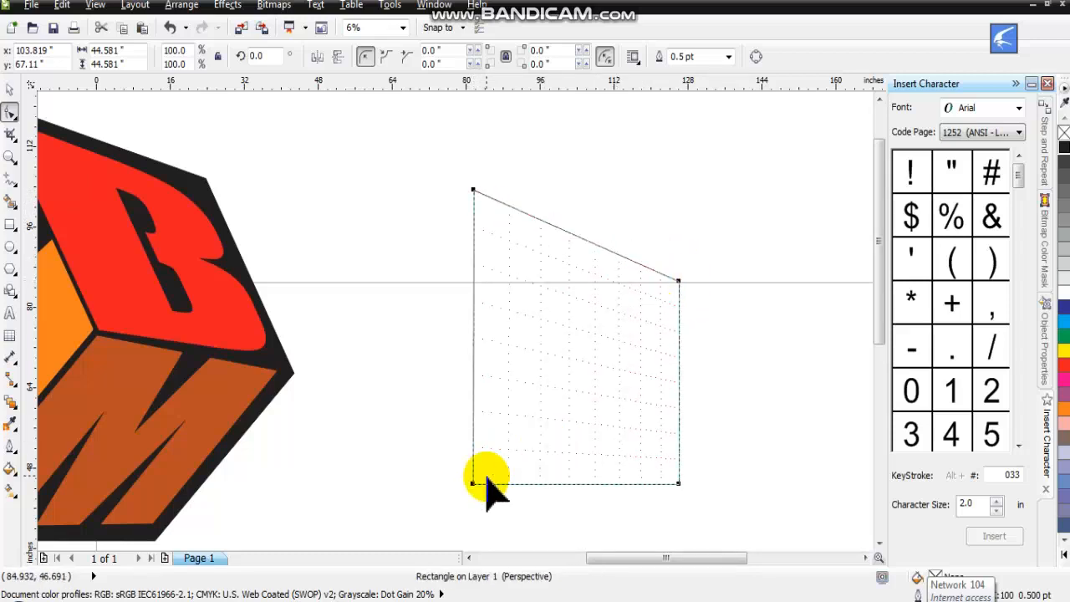
pyautogui.moveTo(473, 484); pyautogui.dragTo(473, 401)
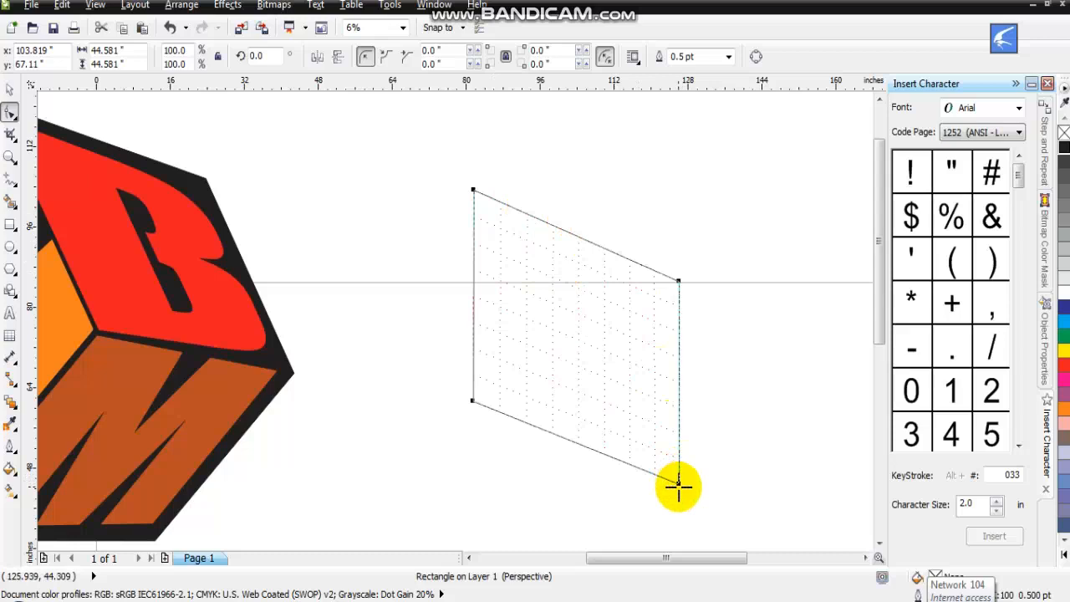
pyautogui.moveTo(677, 485); pyautogui.dragTo(646, 499)
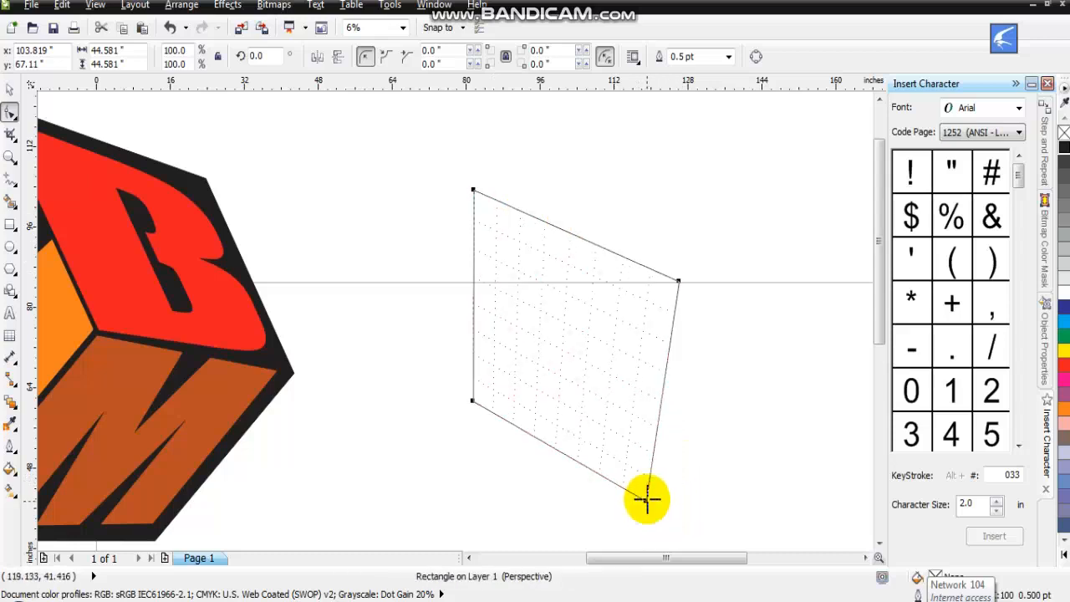
pyautogui.moveTo(475, 190); pyautogui.dragTo(505, 204)
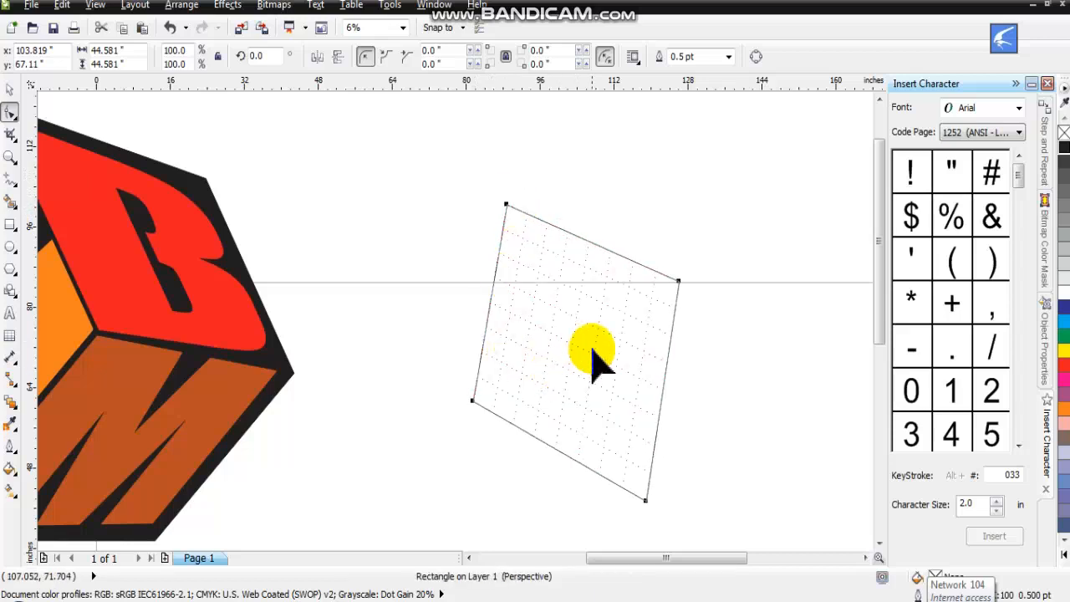
# Extrude the slanted face up and to the right into a wireframe cube, then move the cube right
pyautogui.click(11, 405)
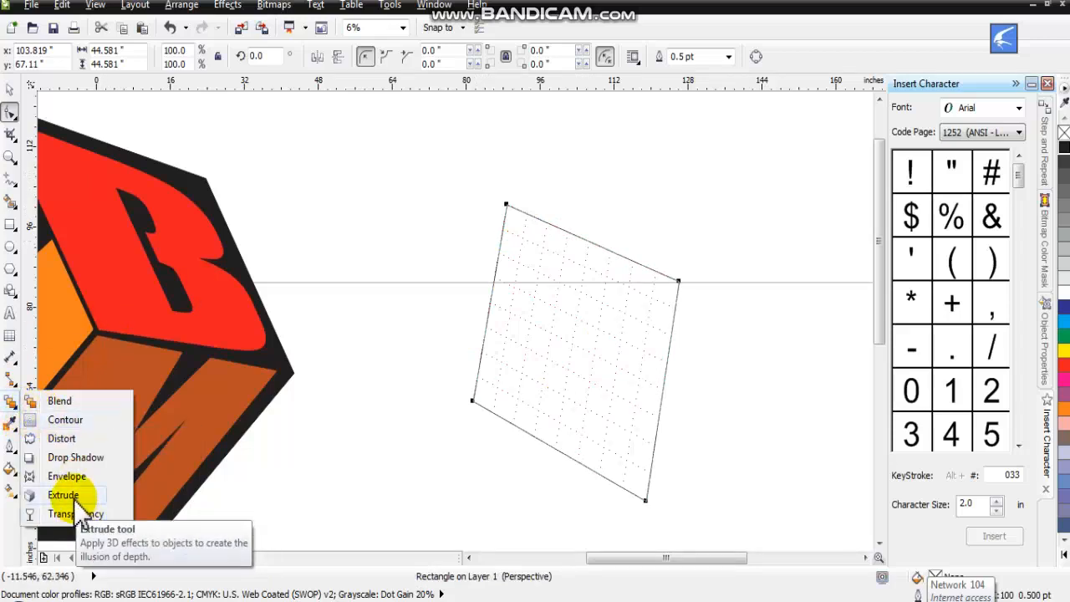
pyautogui.click(75, 499)
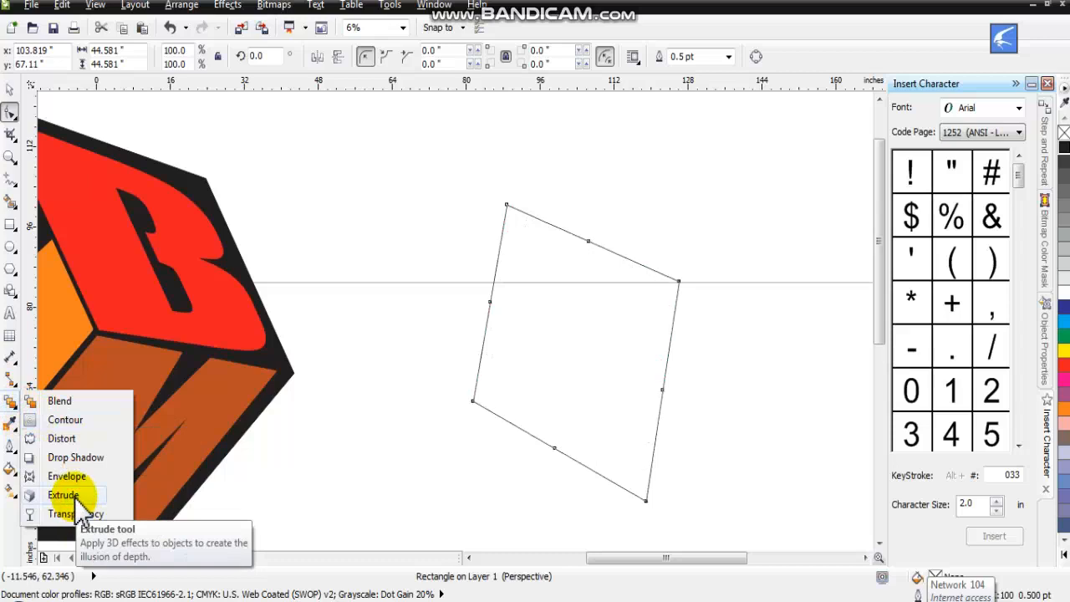
pyautogui.click(76, 499)
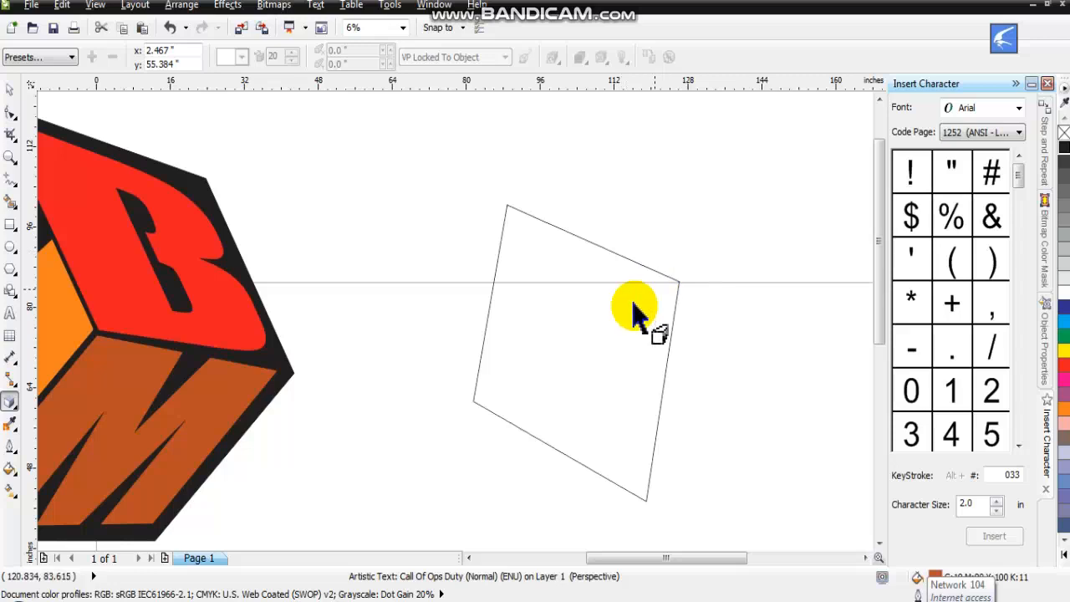
pyautogui.moveTo(575, 341); pyautogui.dragTo(827, 151)
pyautogui.moveTo(874, 102); pyautogui.dragTo(769, 400)
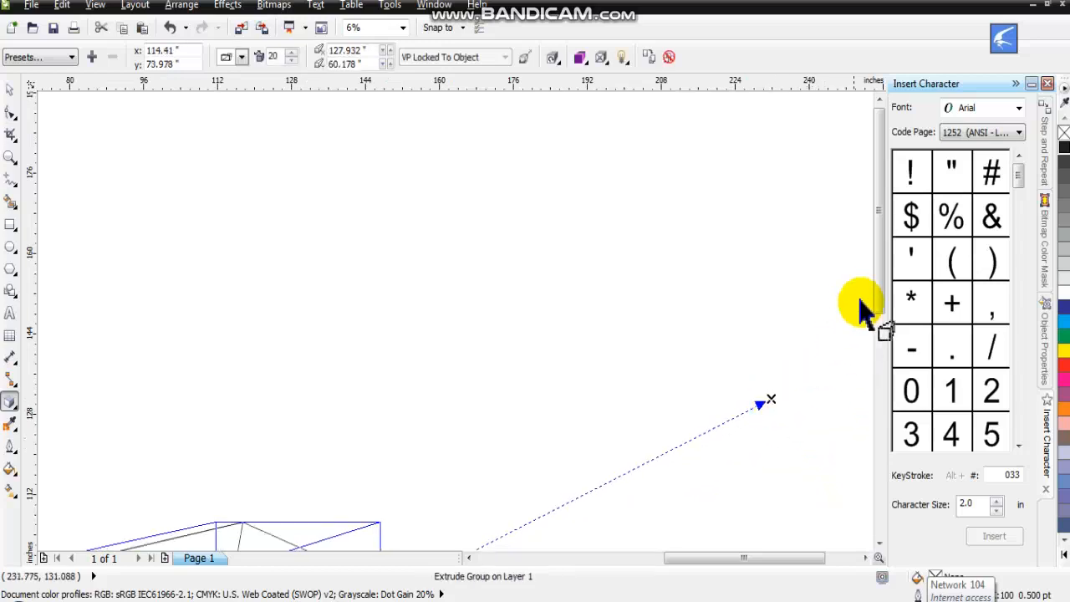
pyautogui.moveTo(878, 296); pyautogui.dragTo(876, 344)
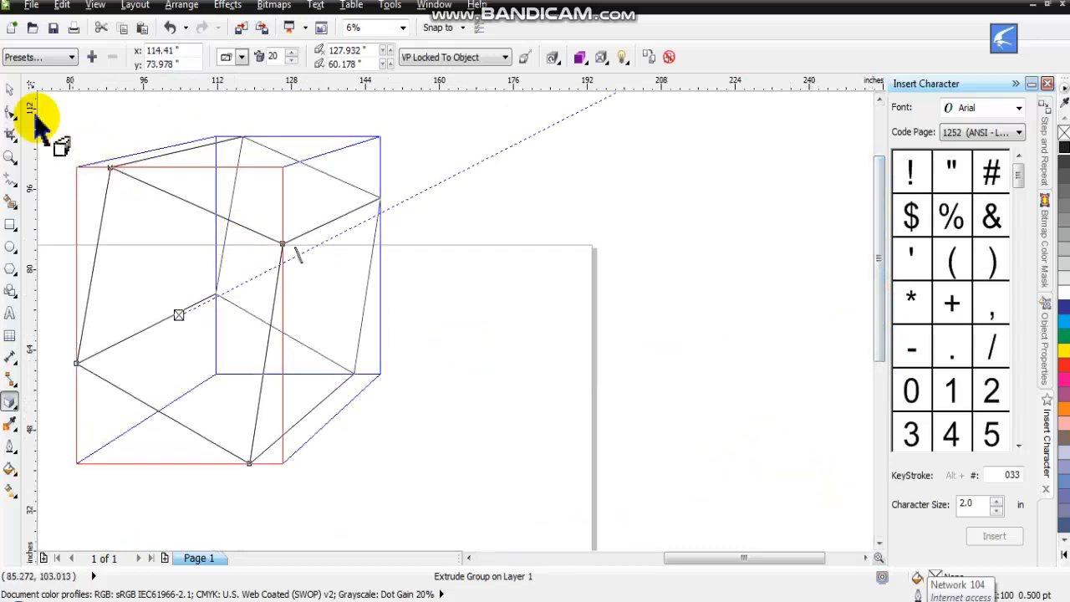
pyautogui.click(10, 87)
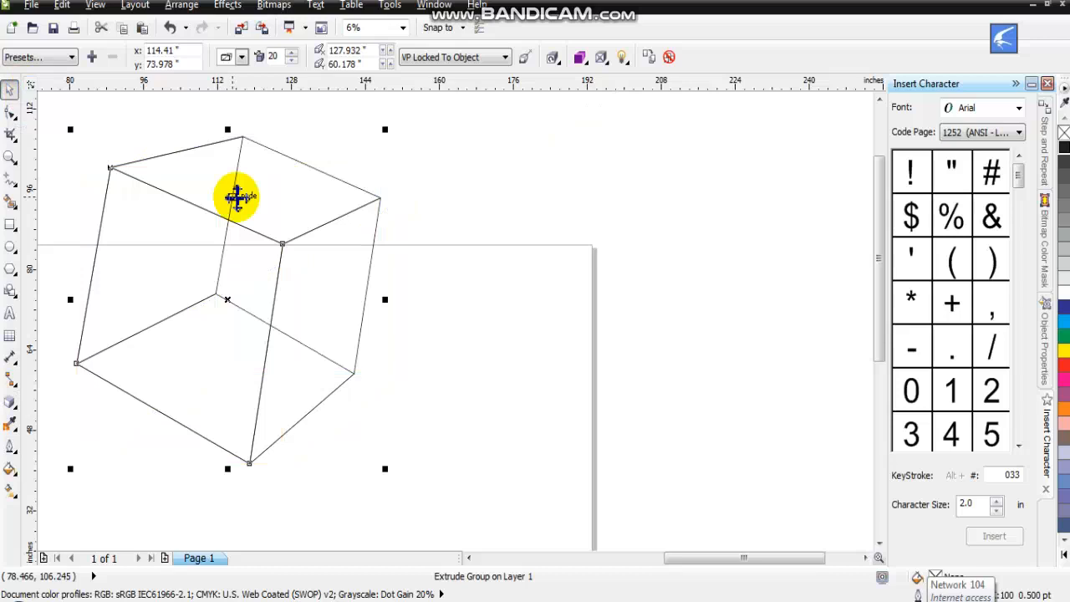
pyautogui.moveTo(270, 261); pyautogui.dragTo(433, 275)
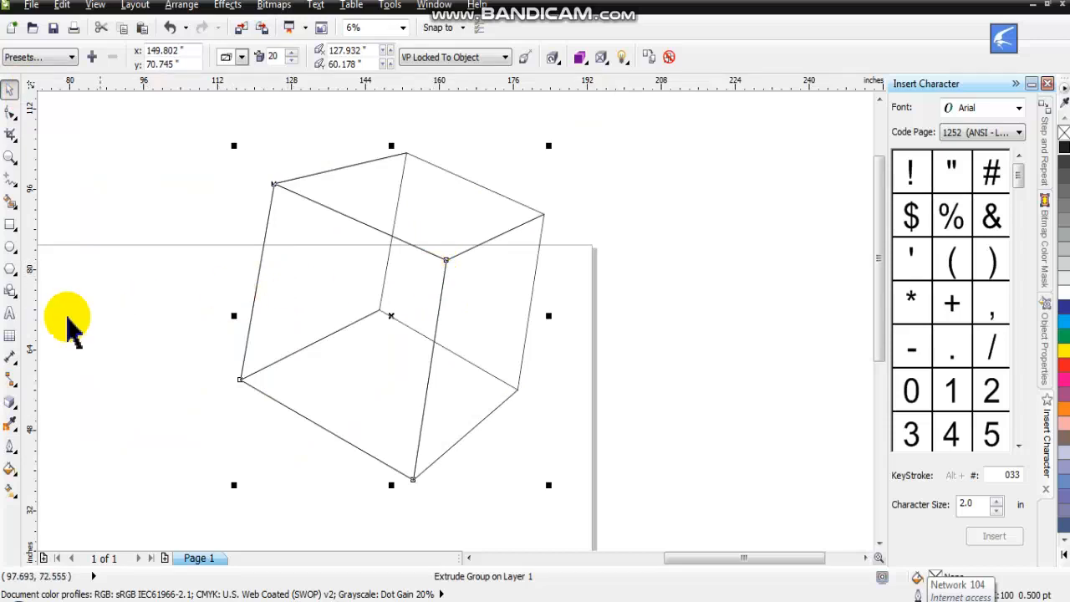
# Add the artistic text BMM in Arial, enlarge it to about 46 inches wide, and move it to the cube's lower right
pyautogui.click(10, 313)
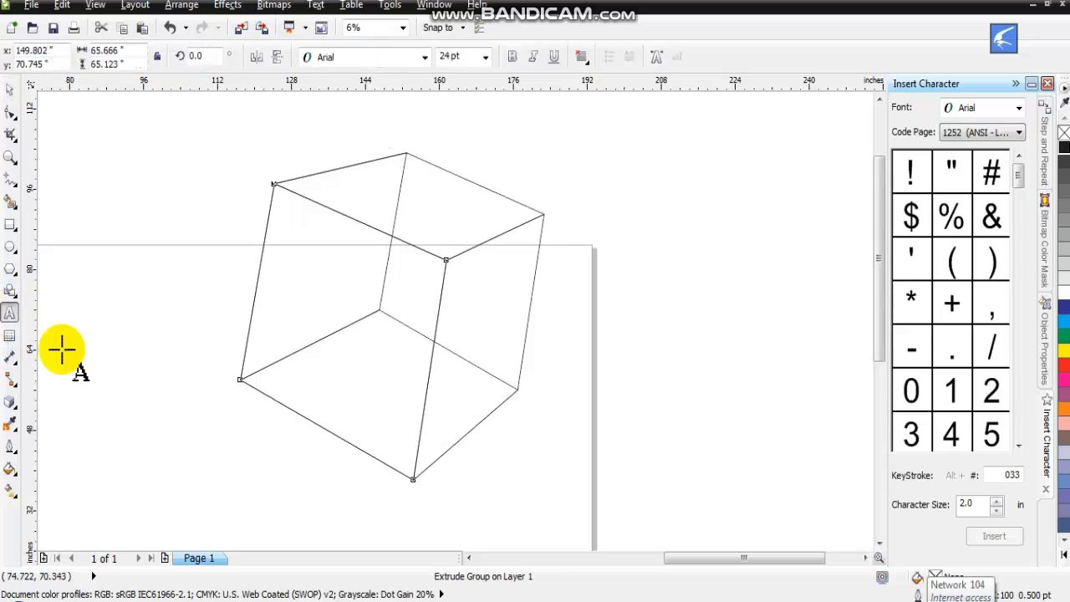
pyautogui.click(425, 58)
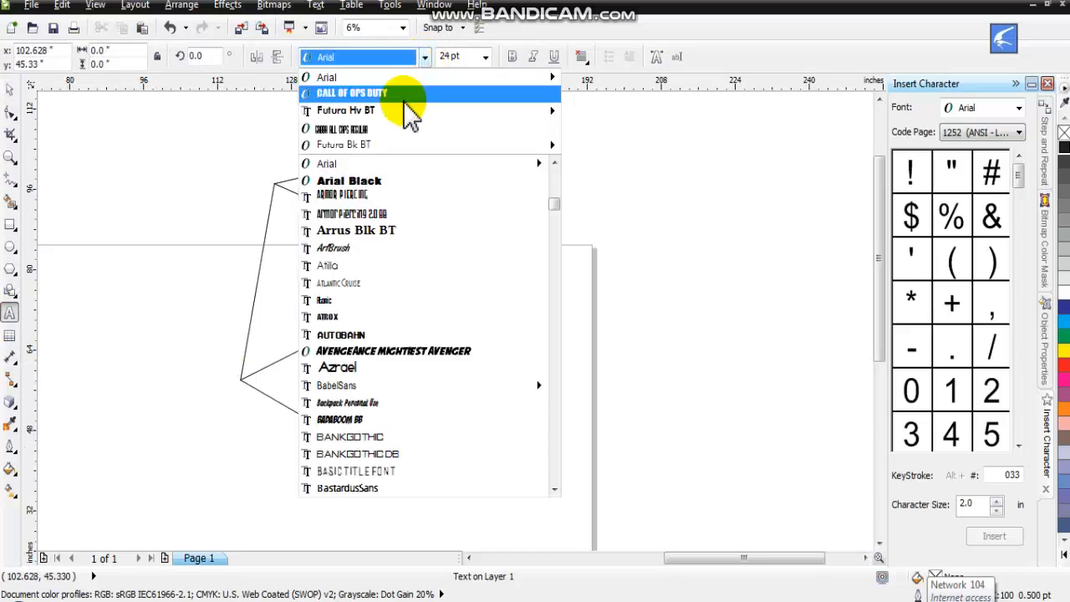
pyautogui.click(387, 183)
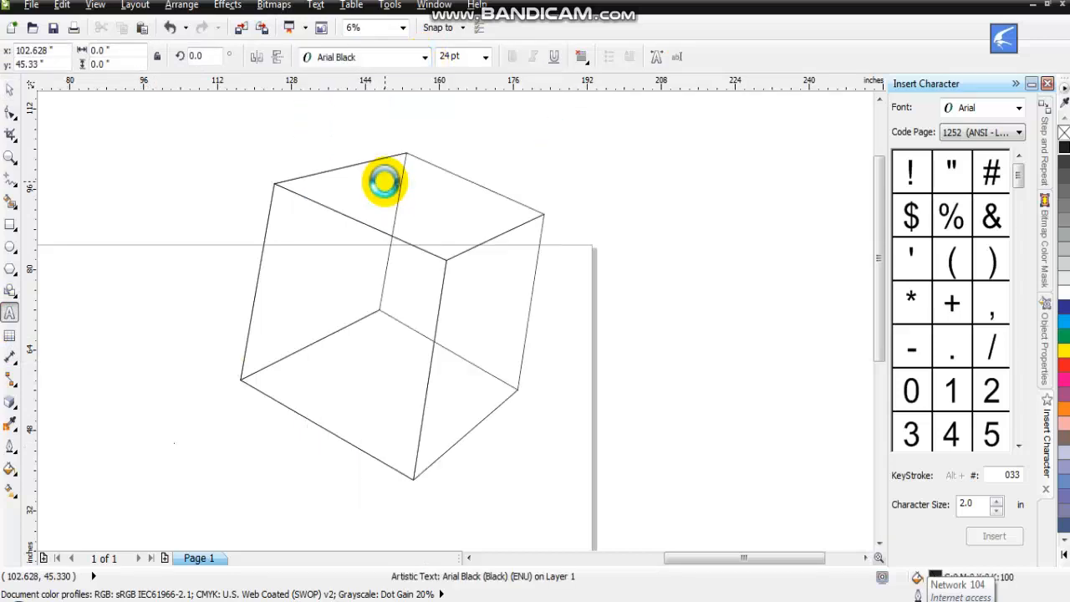
pyautogui.click(203, 445)
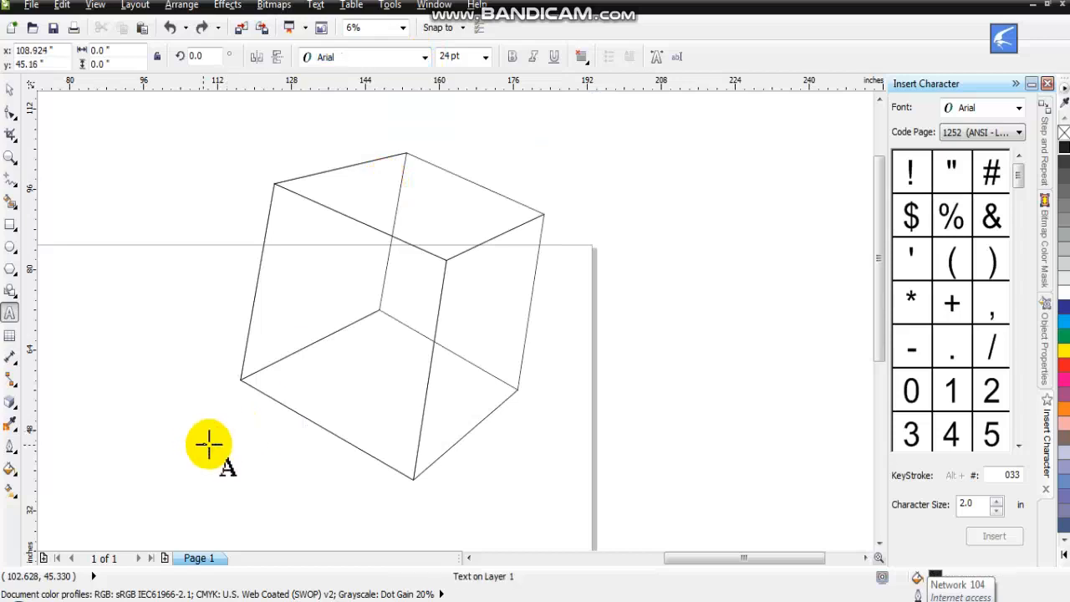
pyautogui.click(235, 441)
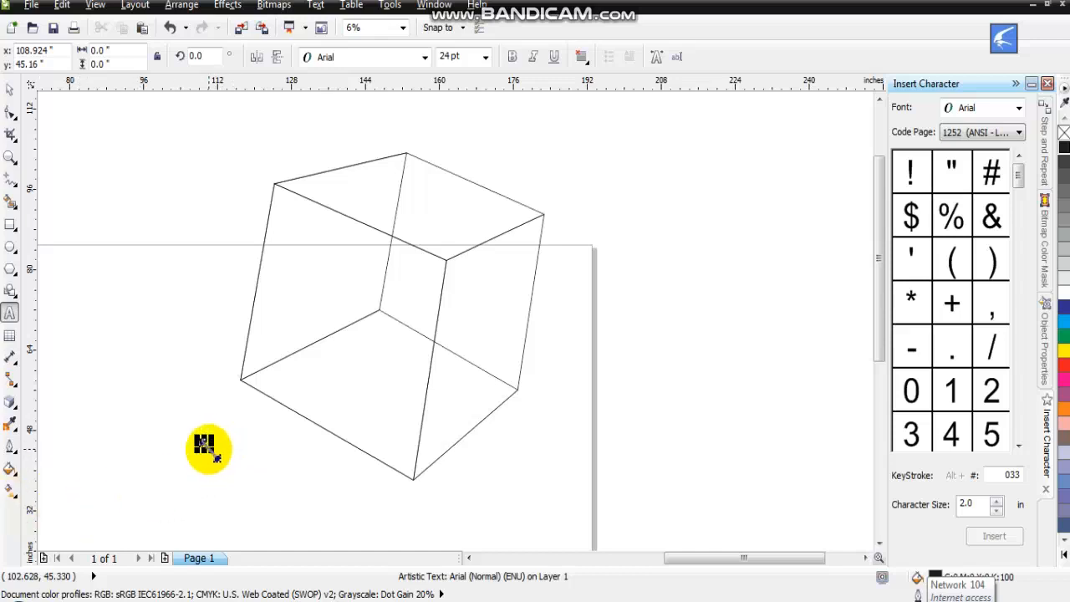
pyautogui.moveTo(209, 449); pyautogui.dragTo(423, 539)
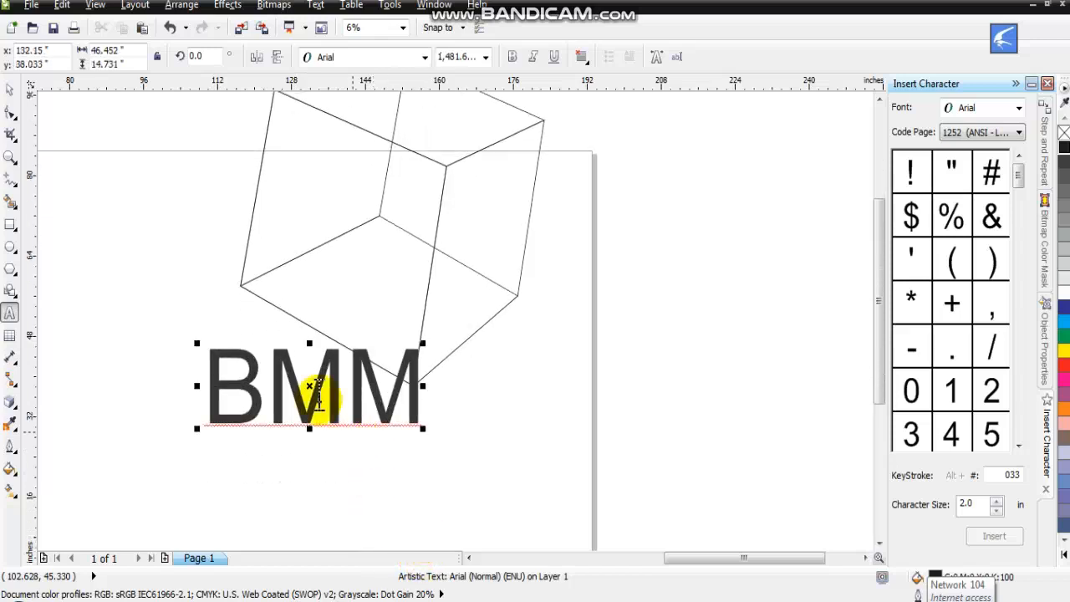
pyautogui.moveTo(313, 386); pyautogui.dragTo(577, 412)
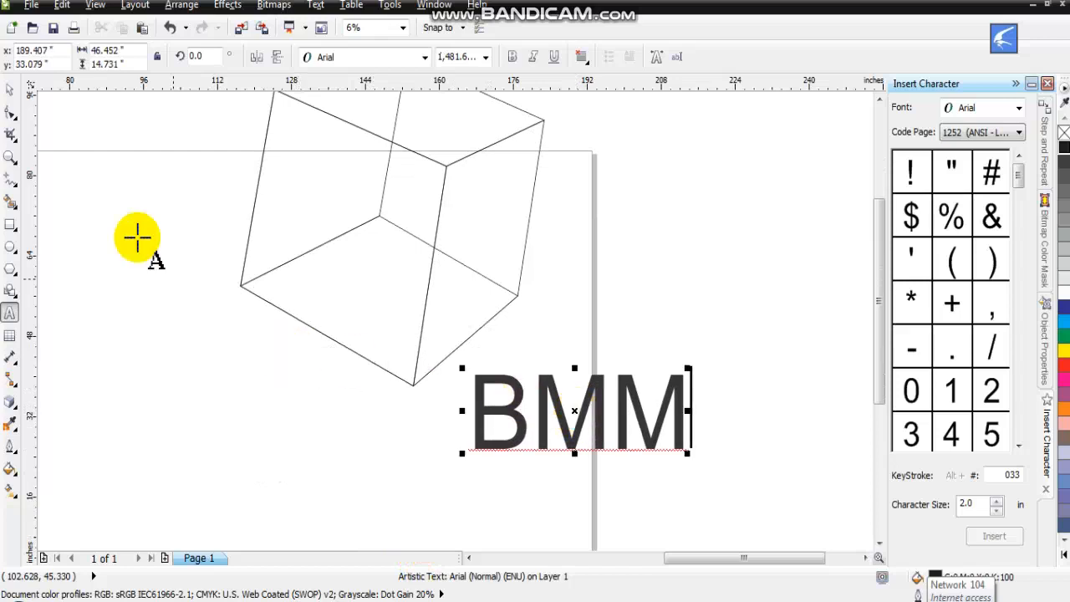
# Set the BMM text's font to Arial Black and center the text just below the cube
pyautogui.click(10, 88)
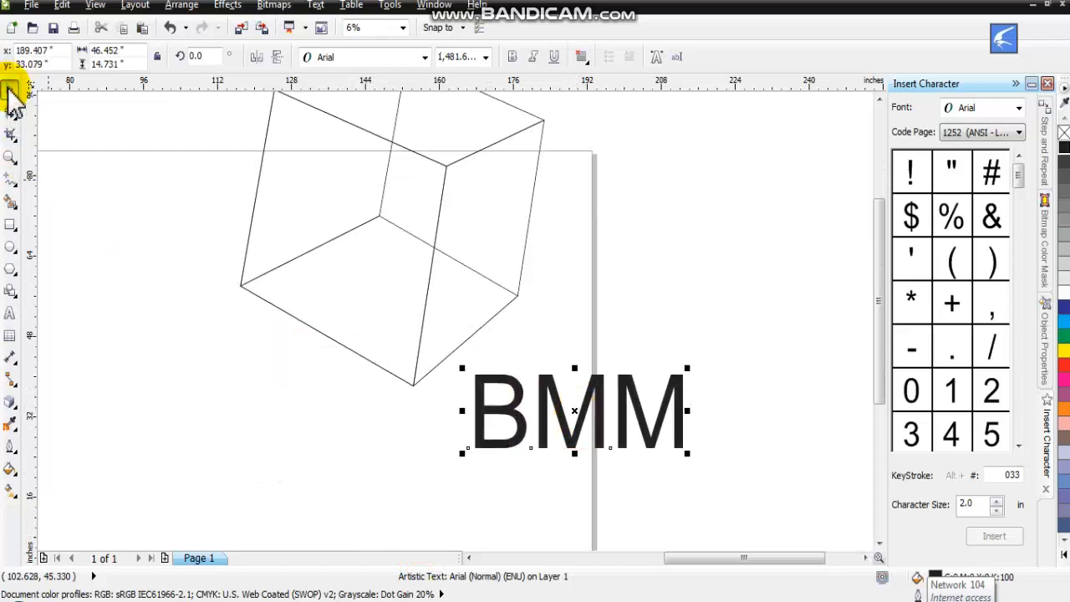
pyautogui.click(425, 55)
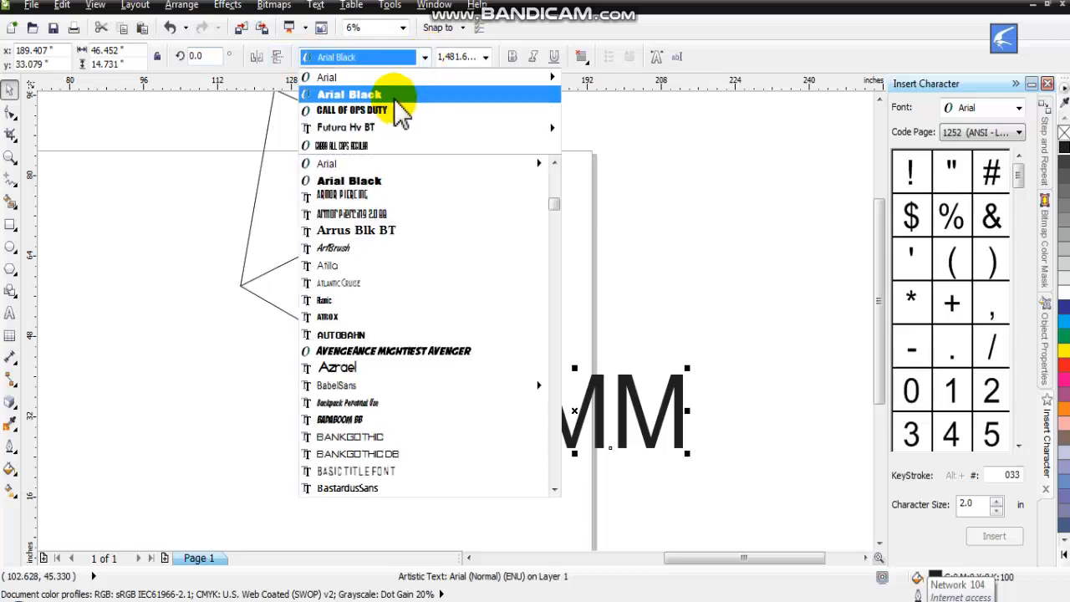
pyautogui.click(394, 96)
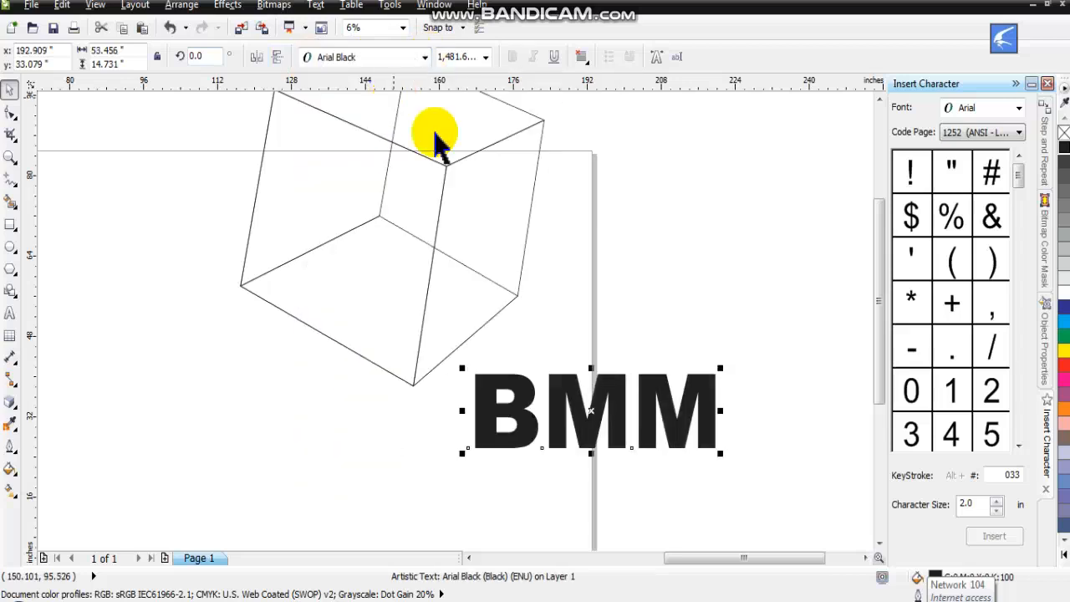
pyautogui.click(598, 416)
pyautogui.moveTo(469, 444); pyautogui.dragTo(412, 441)
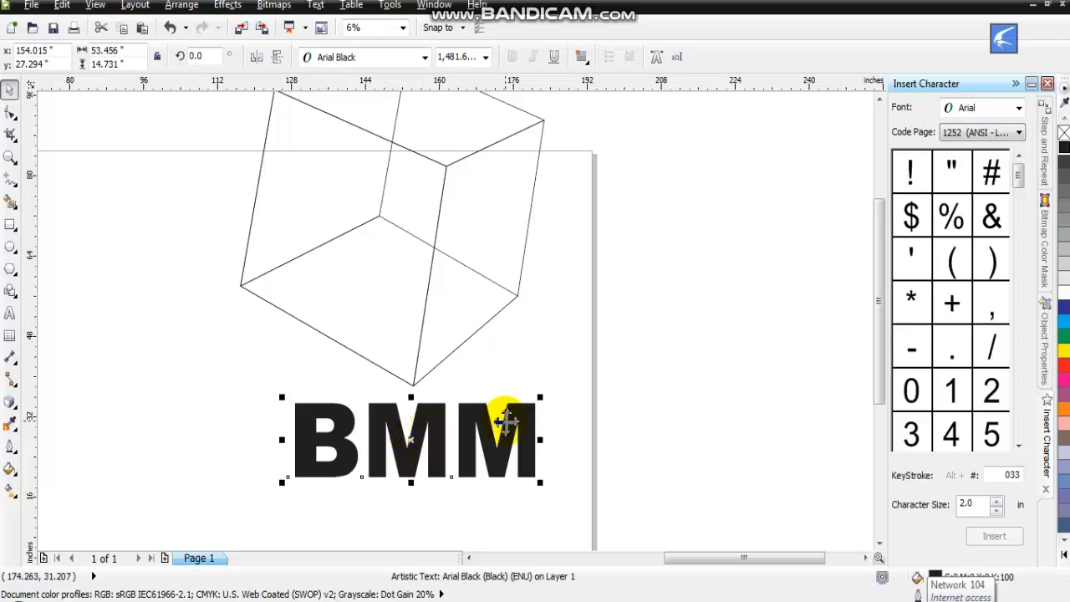
# Break the BMM text into separate letters and move the B onto the cube's front face
pyautogui.click(315, 415)
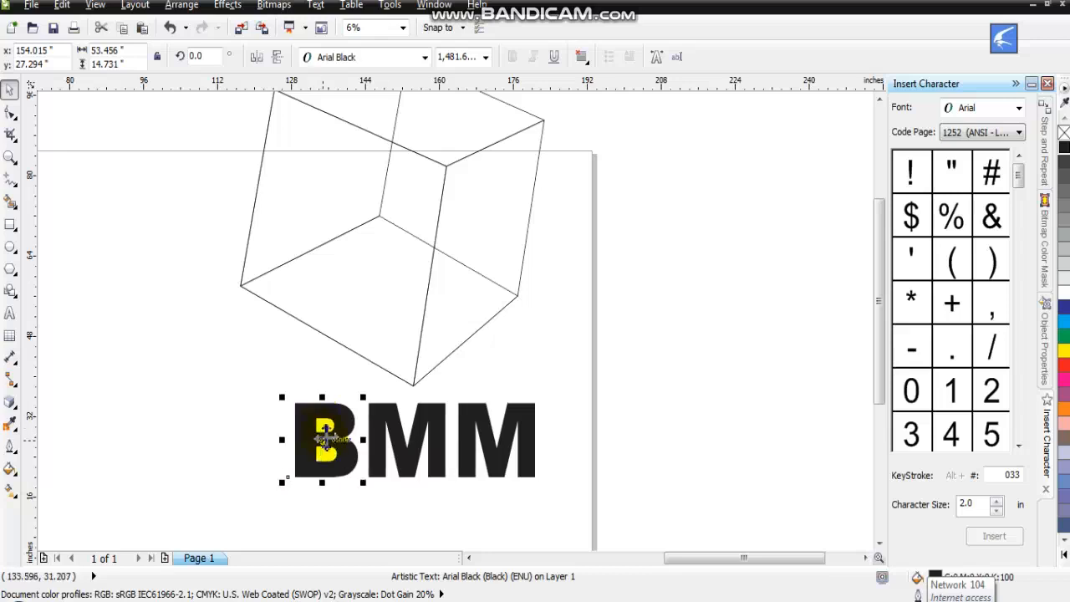
pyautogui.moveTo(324, 440); pyautogui.dragTo(222, 382)
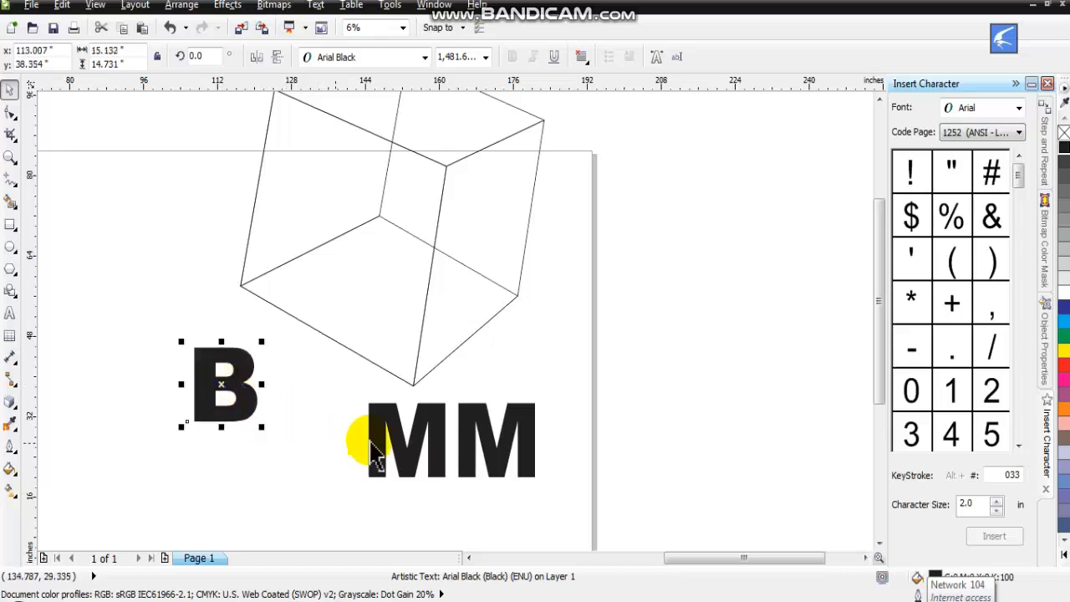
pyautogui.moveTo(224, 384); pyautogui.dragTo(334, 238)
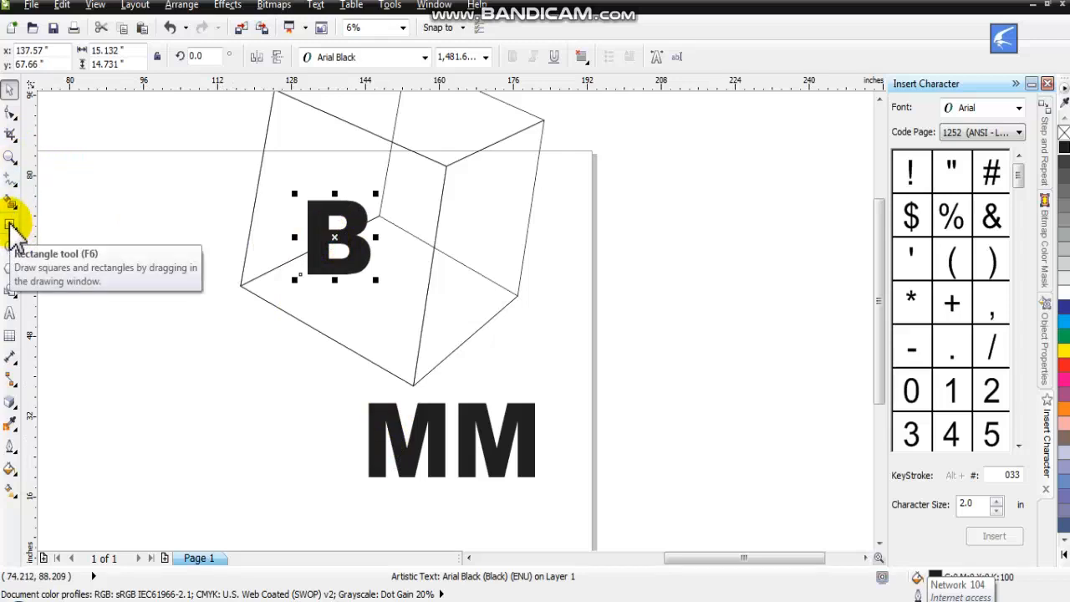
# Add perspective to the letter B and fit its four corners to the corners of the cube's front face
pyautogui.click(227, 7)
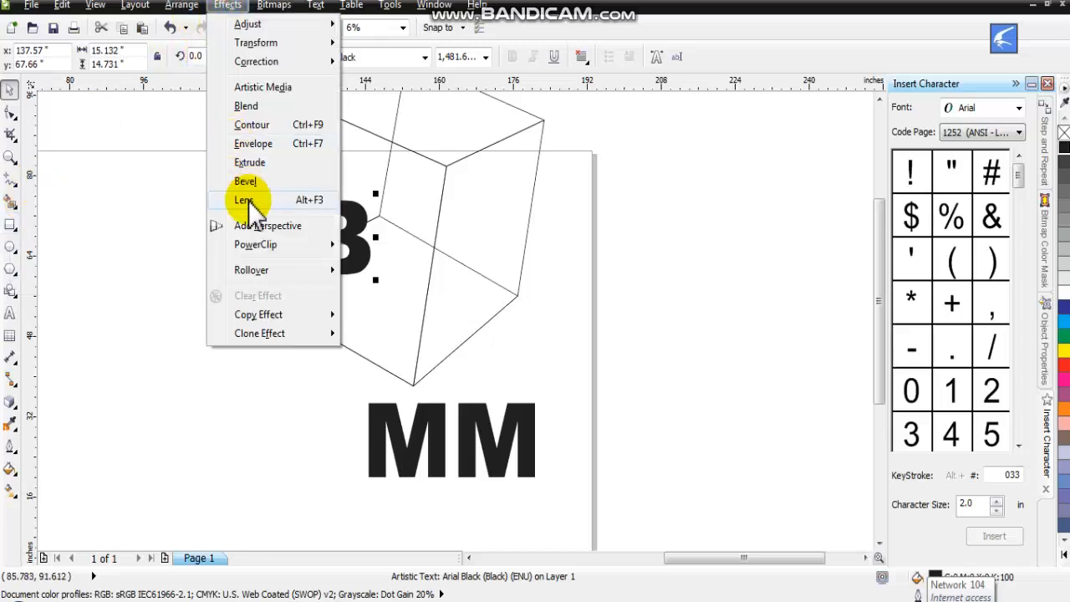
pyautogui.click(254, 228)
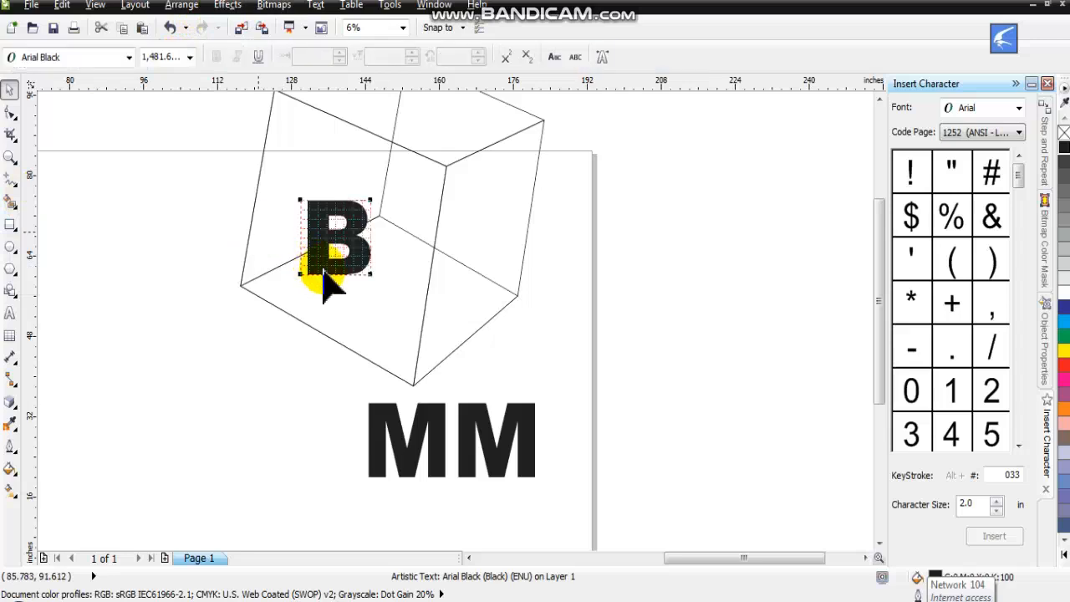
pyautogui.moveTo(299, 274); pyautogui.dragTo(239, 285)
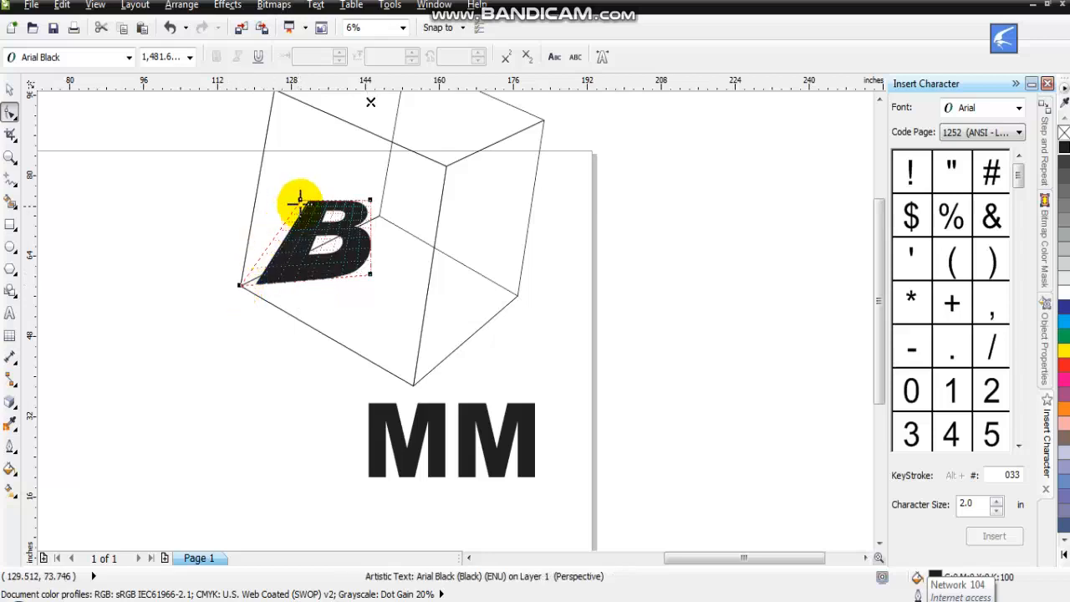
pyautogui.moveTo(300, 198); pyautogui.dragTo(276, 156)
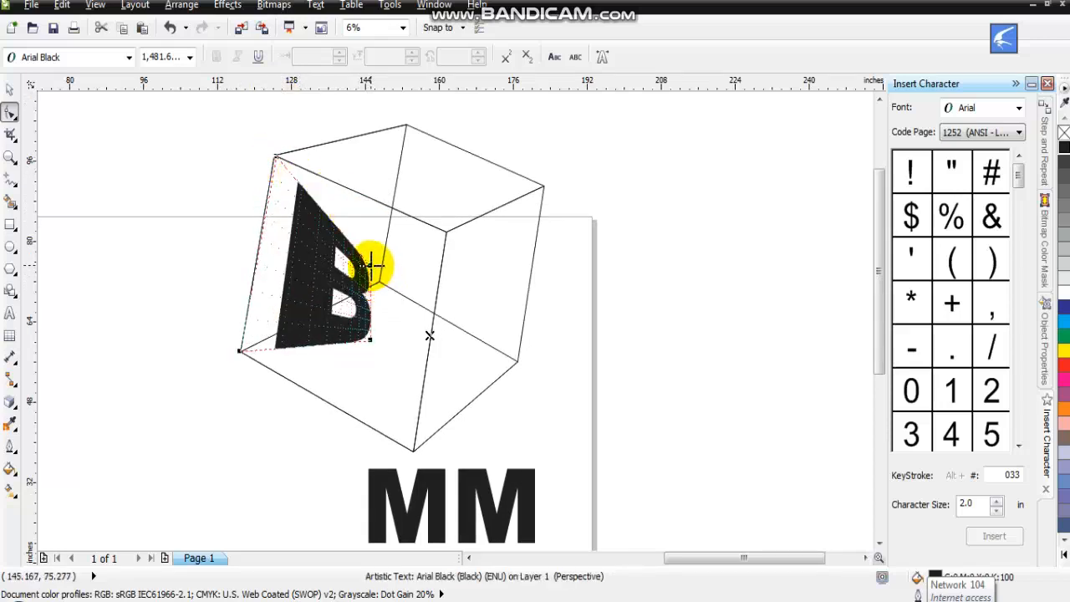
pyautogui.moveTo(371, 268); pyautogui.dragTo(444, 230)
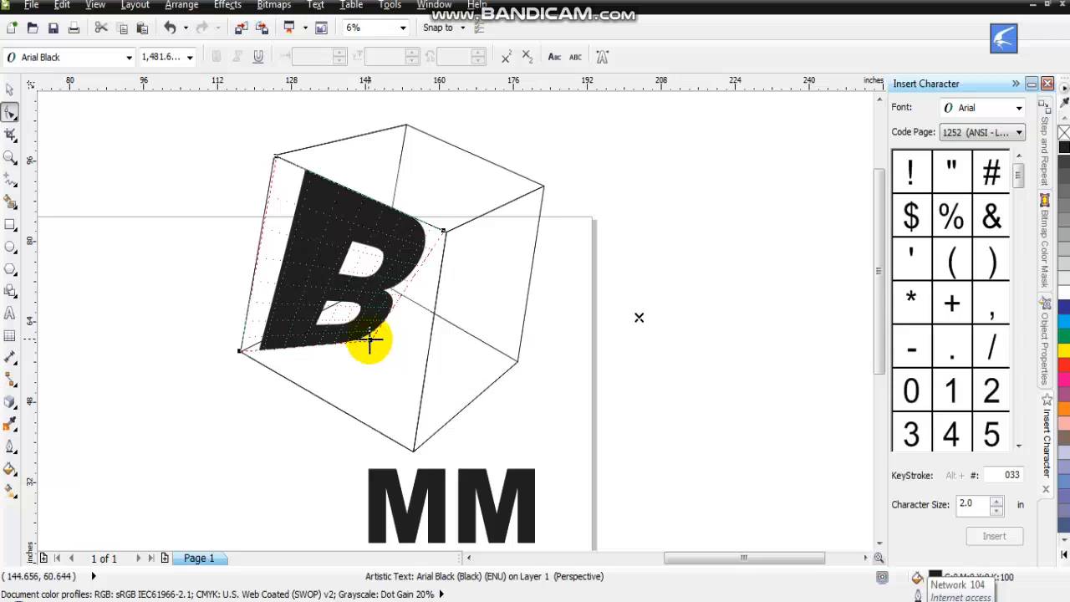
pyautogui.moveTo(370, 343); pyautogui.dragTo(413, 451)
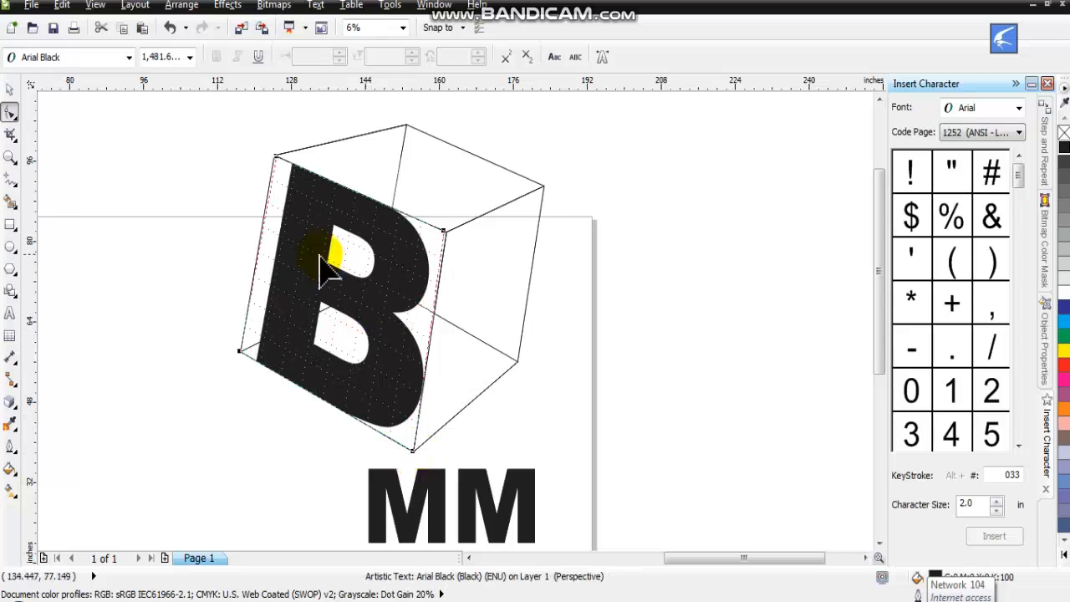
pyautogui.moveTo(275, 154); pyautogui.dragTo(271, 150)
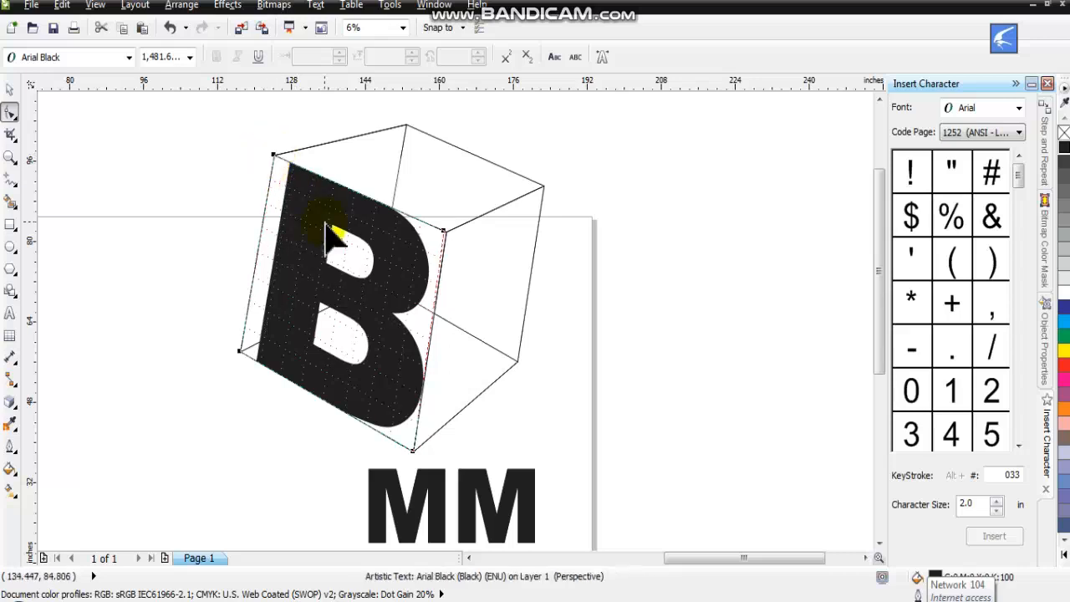
# Move the first M onto the cube's right face and fit its corners to that face with Add Perspective
pyautogui.click(428, 493)
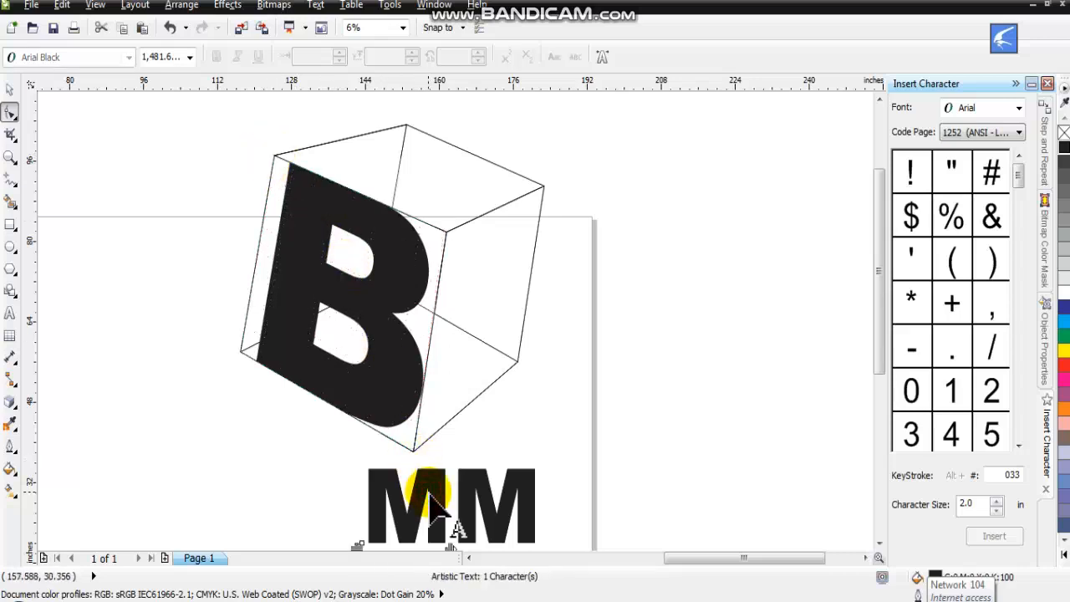
pyautogui.click(10, 88)
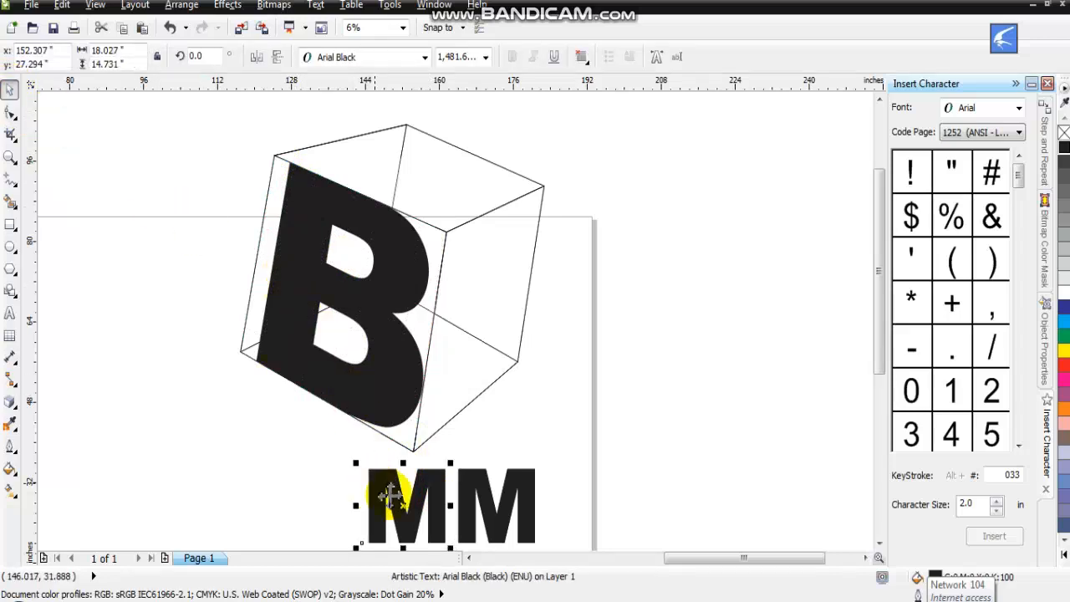
pyautogui.moveTo(391, 495); pyautogui.dragTo(461, 316)
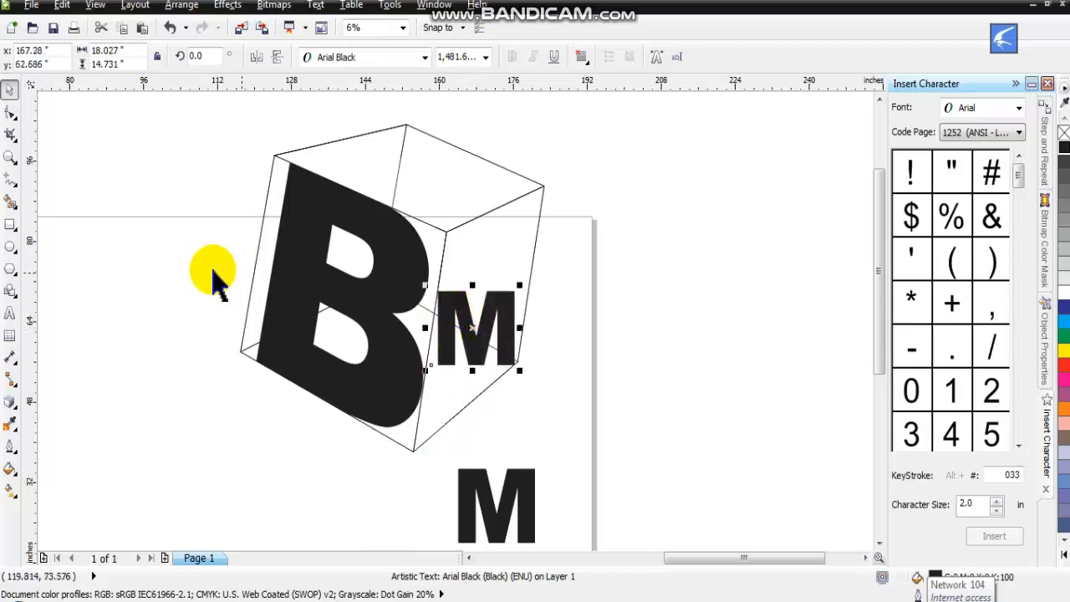
pyautogui.click(9, 114)
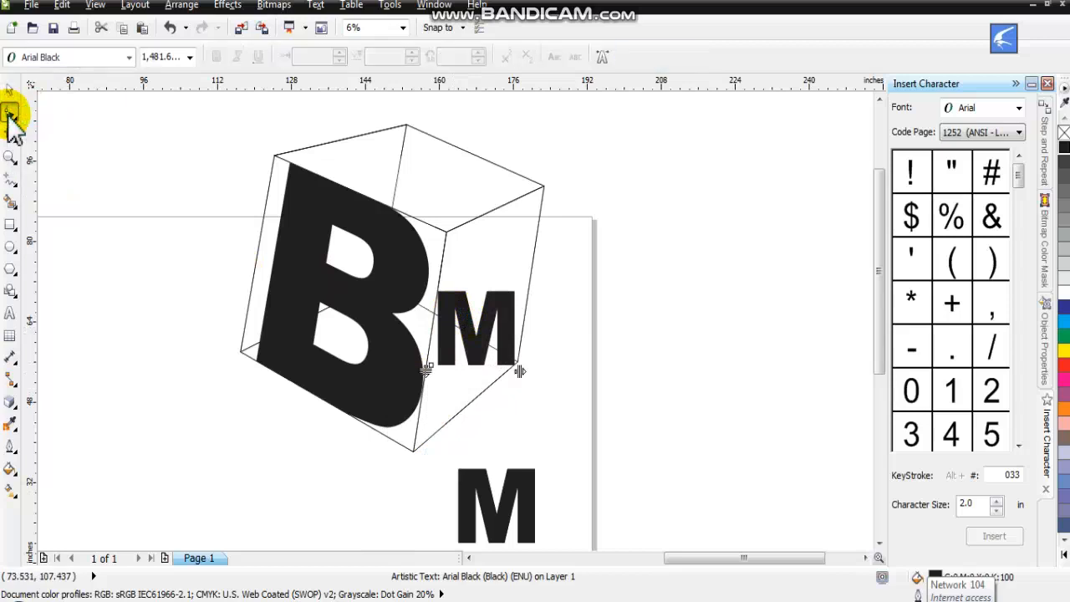
pyautogui.click(234, 8)
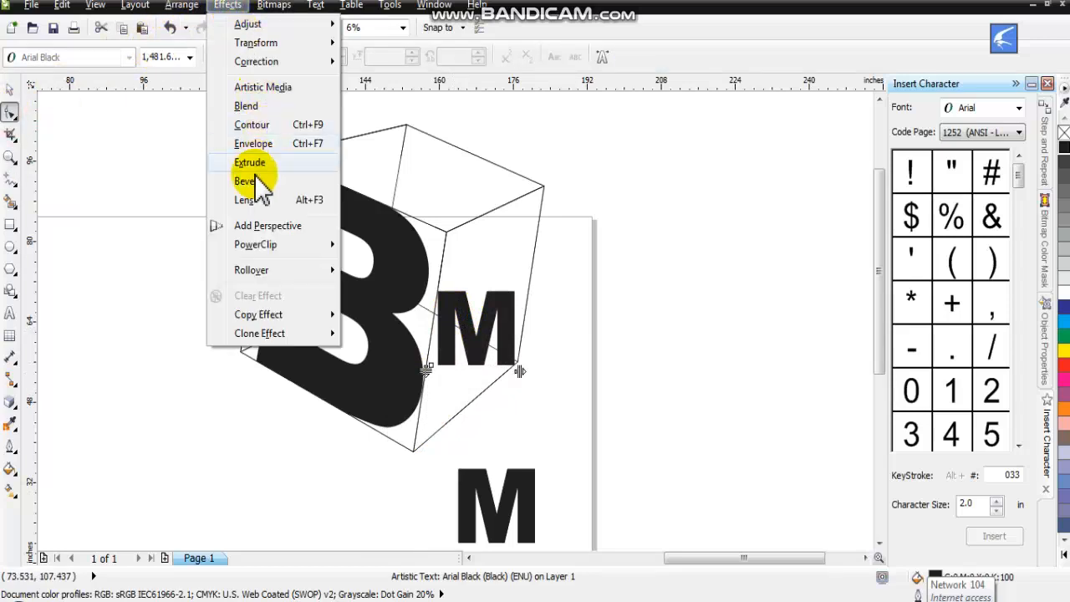
pyautogui.click(250, 226)
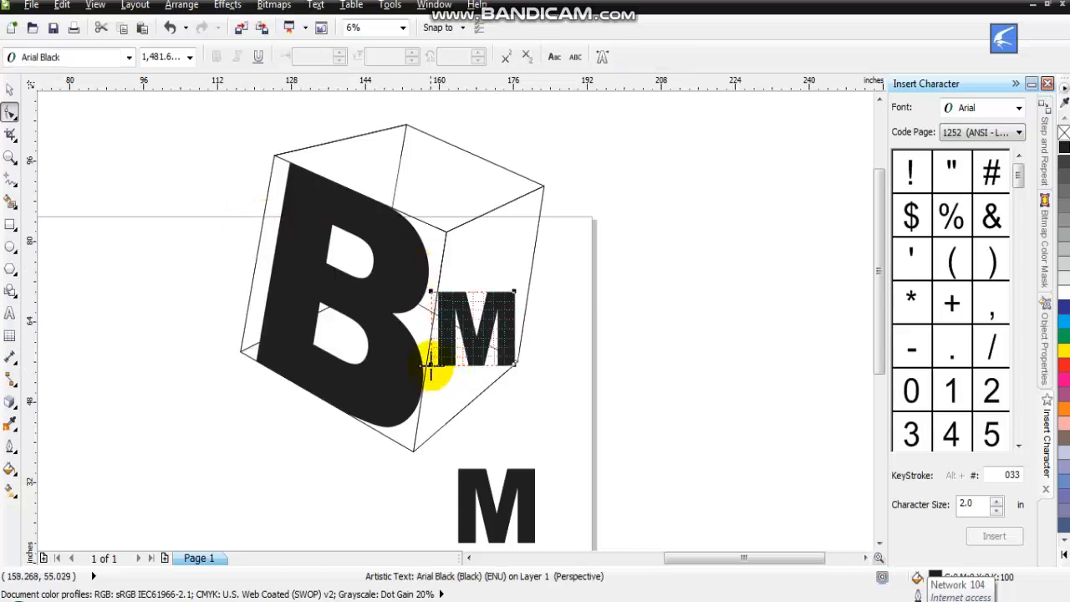
pyautogui.moveTo(429, 368); pyautogui.dragTo(413, 445)
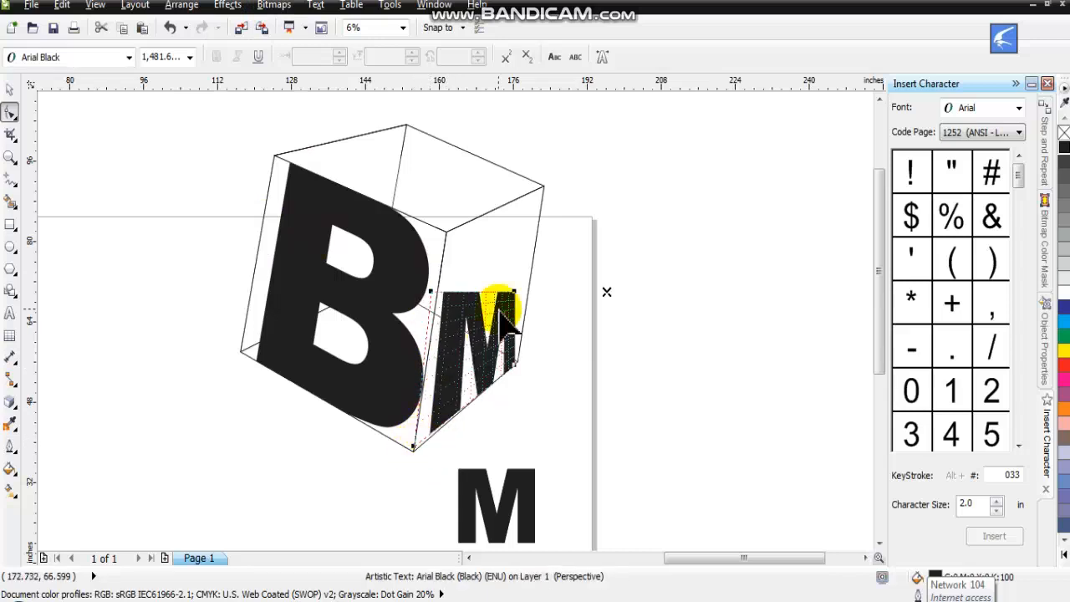
pyautogui.moveTo(514, 293); pyautogui.dragTo(544, 188)
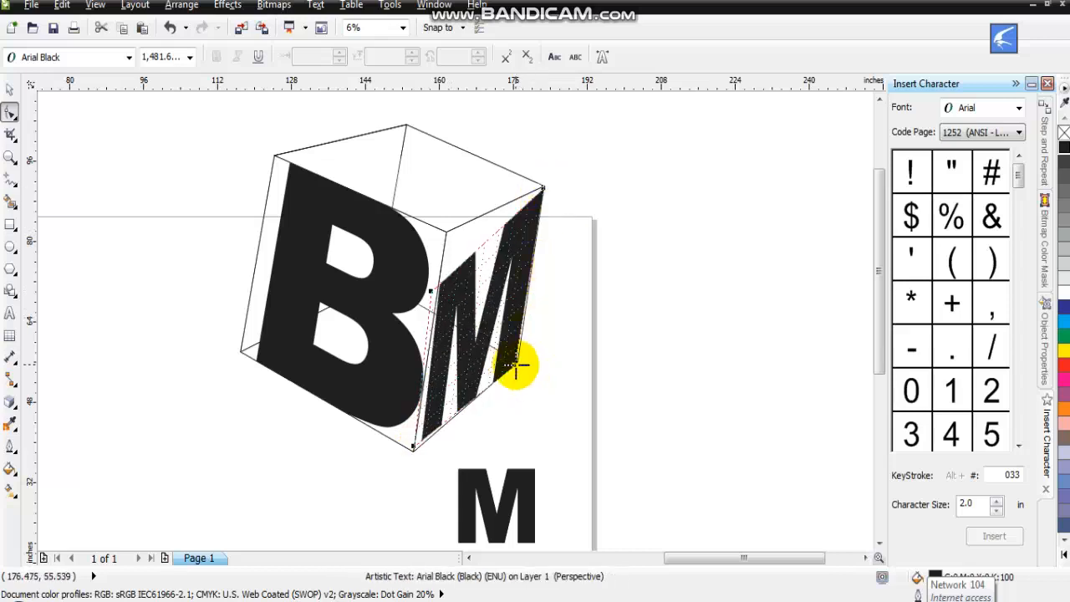
pyautogui.moveTo(517, 364); pyautogui.dragTo(521, 362)
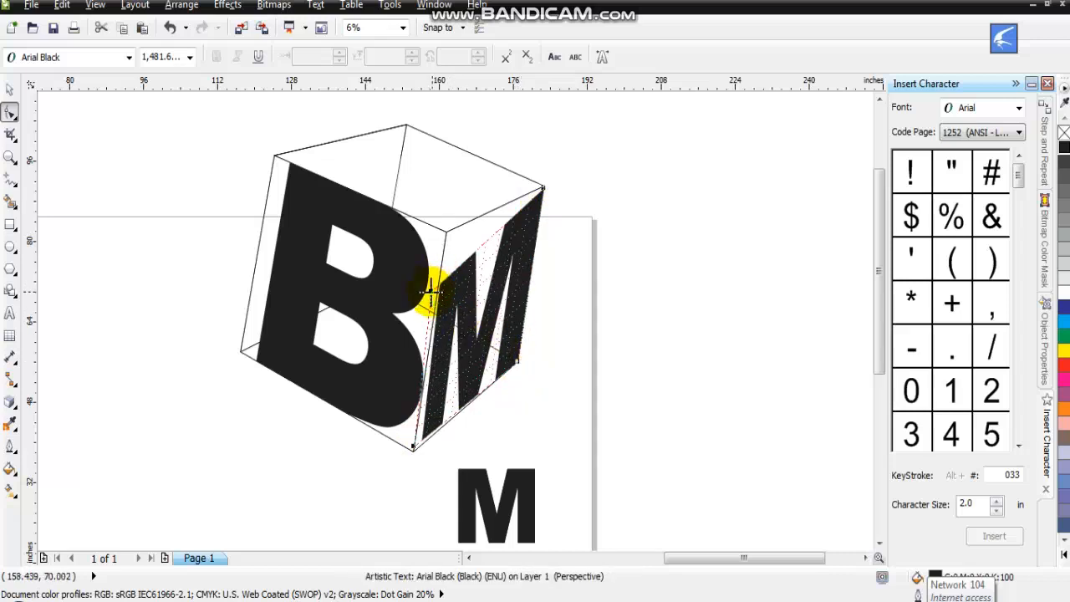
pyautogui.moveTo(446, 234); pyautogui.dragTo(443, 232)
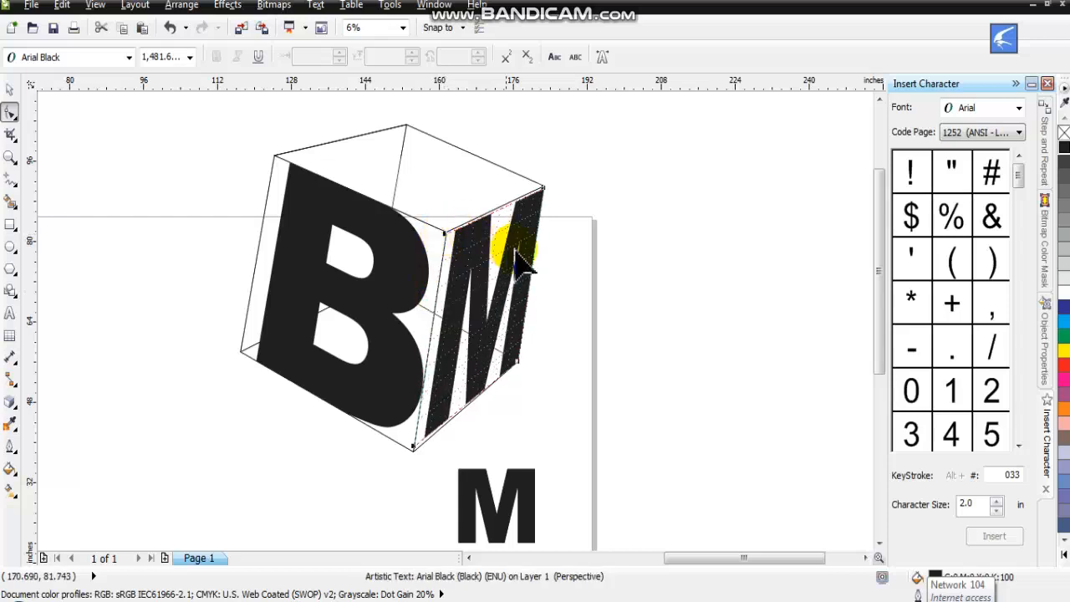
# Move the remaining M onto the cube's top face and fit its corners to that face with Add Perspective
pyautogui.click(501, 518)
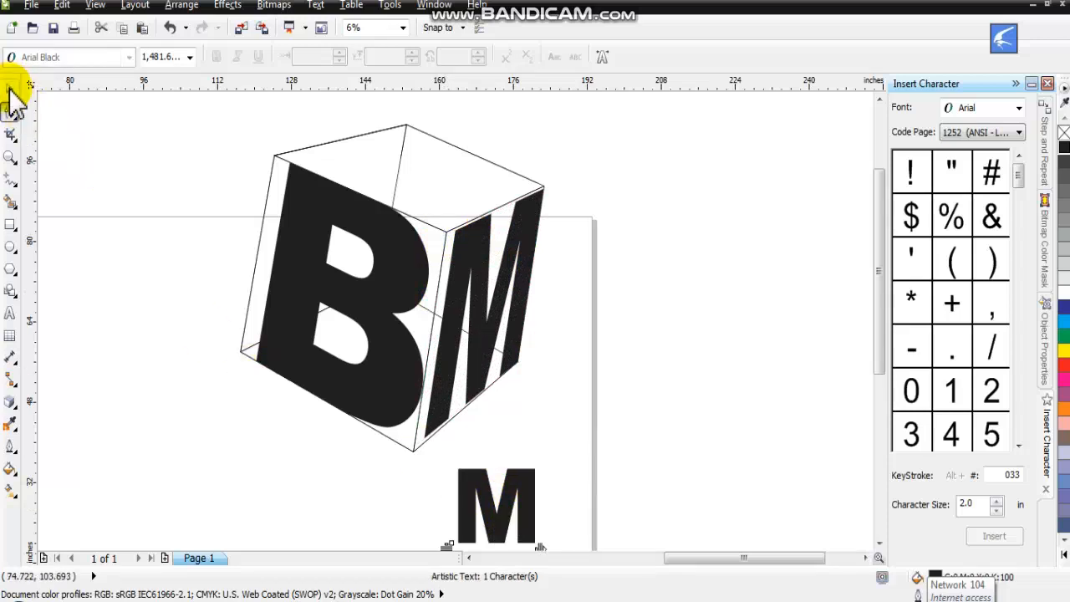
pyautogui.click(10, 89)
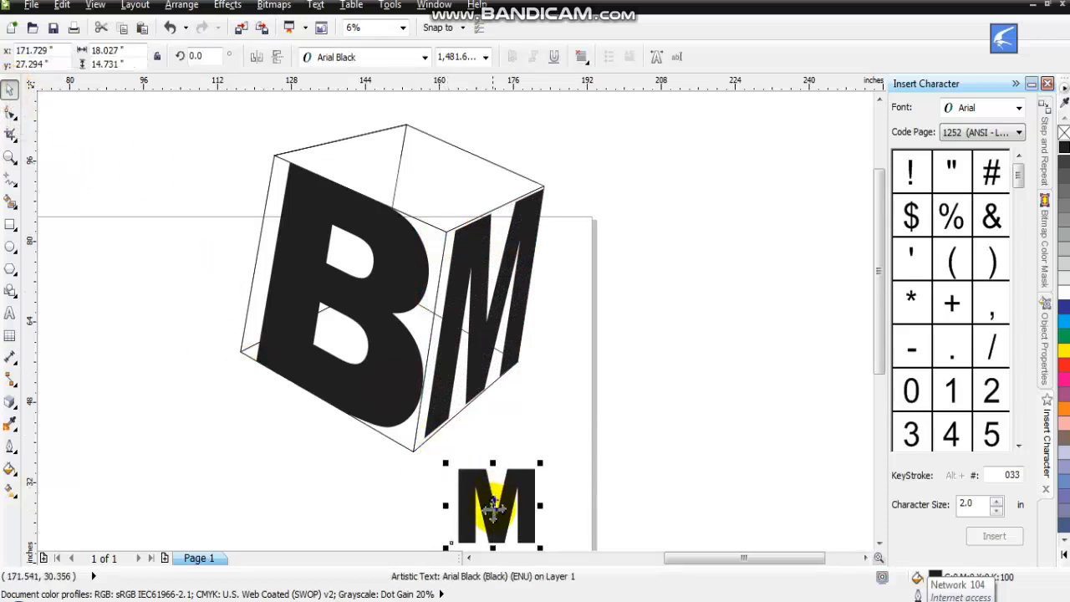
pyautogui.moveTo(494, 504); pyautogui.dragTo(425, 171)
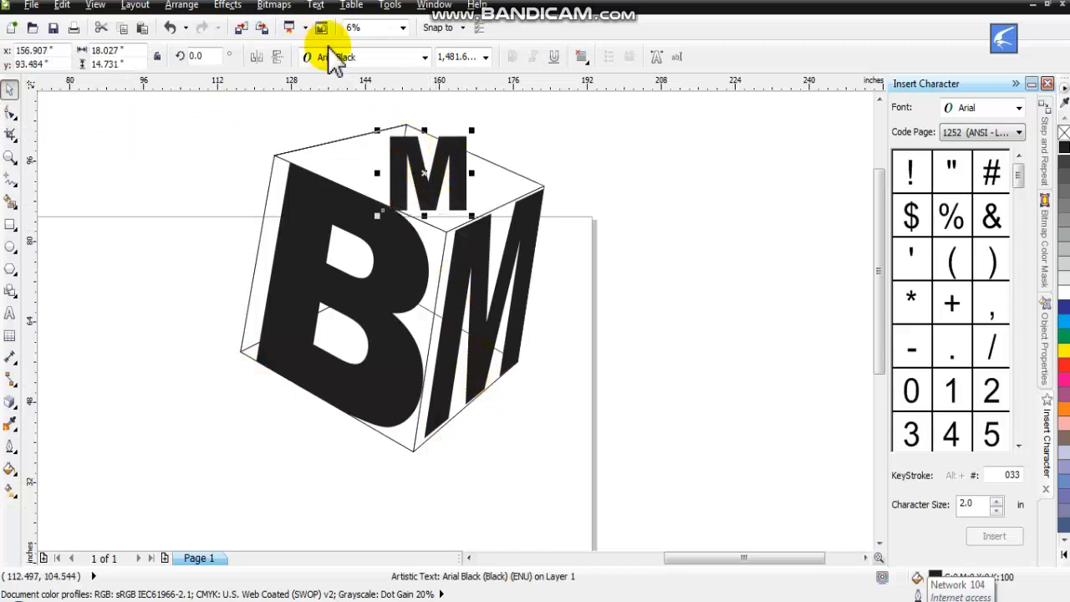
pyautogui.click(227, 6)
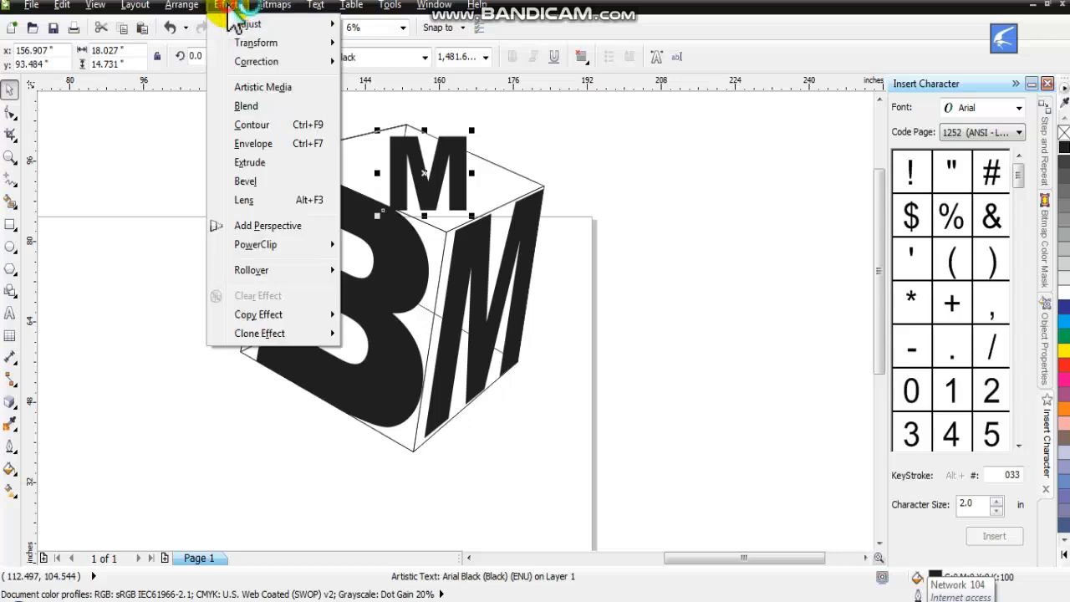
pyautogui.click(250, 226)
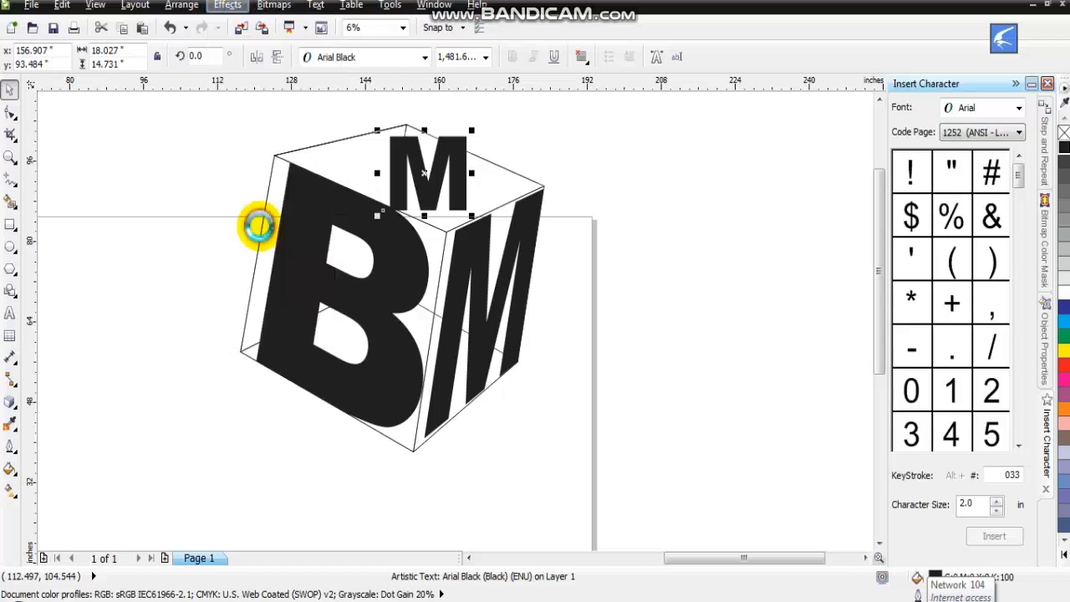
pyautogui.moveTo(466, 209)
pyautogui.mouseDown()
pyautogui.moveTo(512, 174)
pyautogui.moveTo(543, 184)
pyautogui.mouseUp()
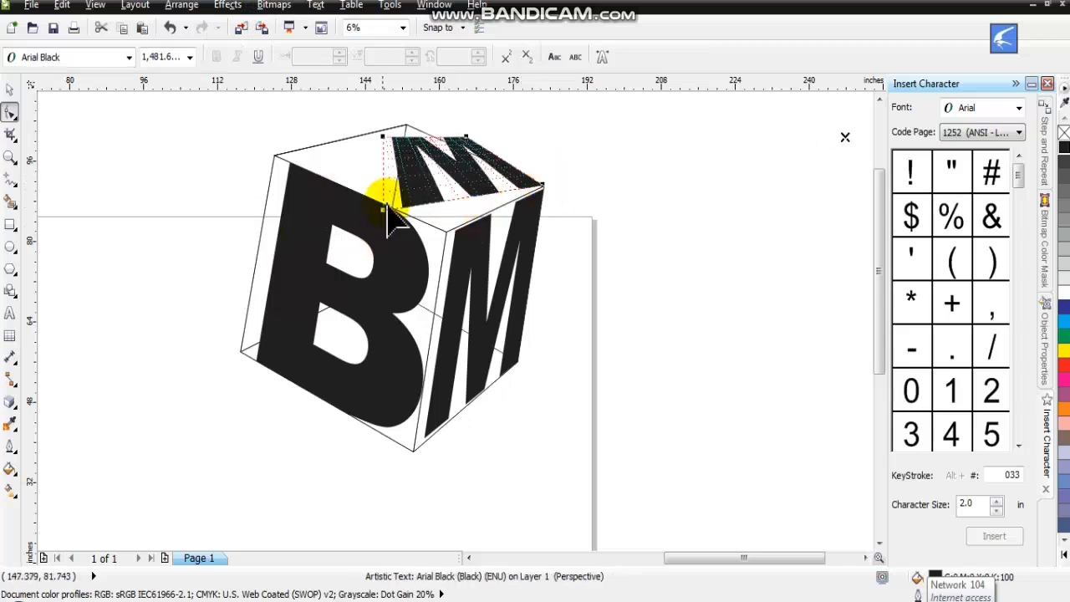
pyautogui.moveTo(382, 209)
pyautogui.mouseDown()
pyautogui.moveTo(424, 239)
pyautogui.moveTo(447, 238)
pyautogui.moveTo(443, 231)
pyautogui.mouseUp()
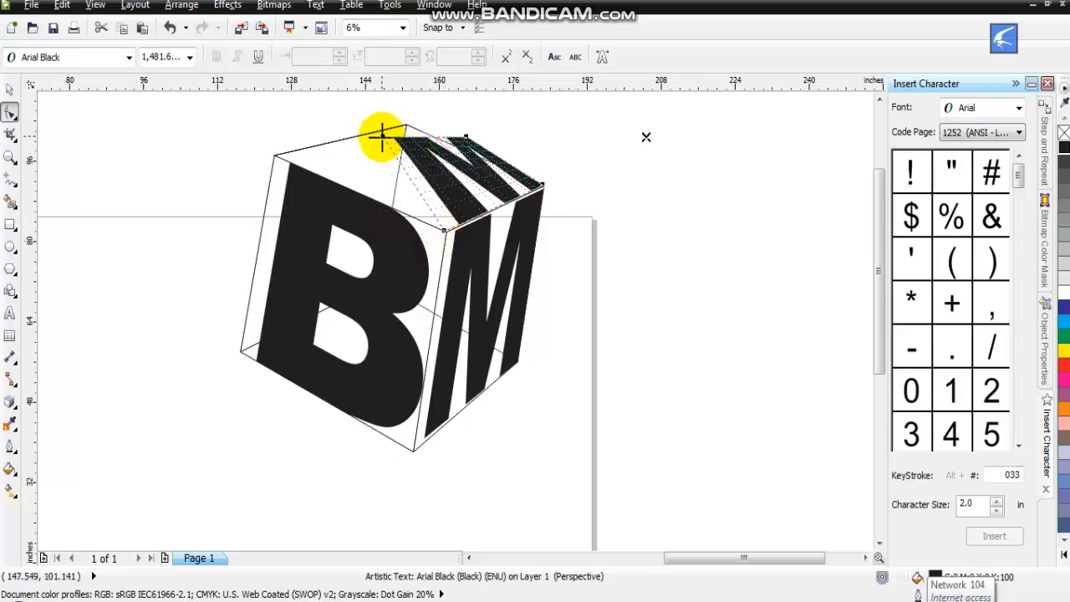
pyautogui.moveTo(382, 133)
pyautogui.mouseDown()
pyautogui.moveTo(358, 161)
pyautogui.moveTo(276, 154)
pyautogui.mouseUp()
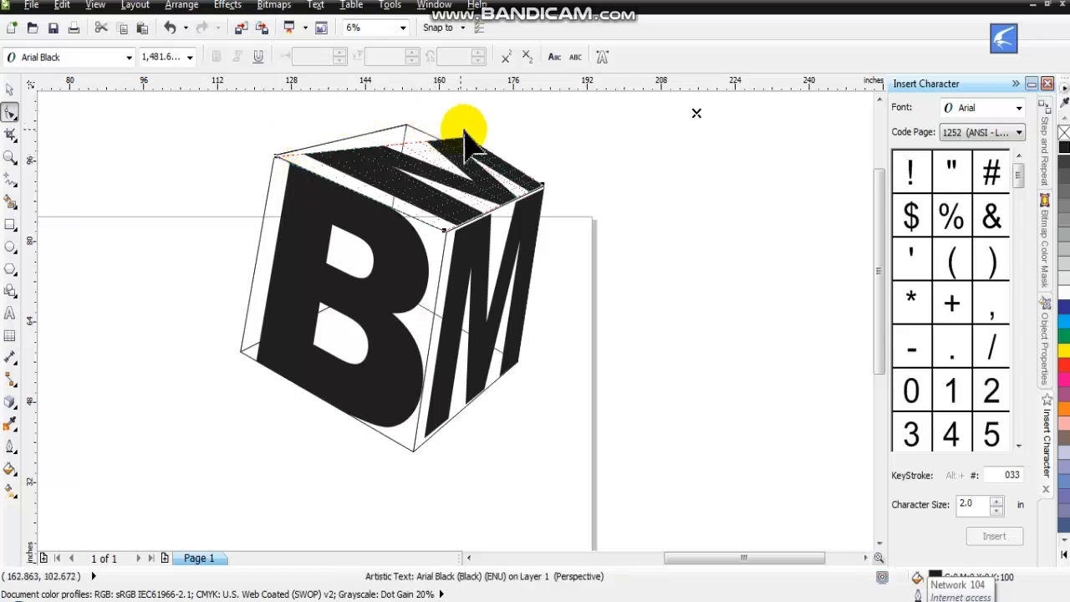
pyautogui.moveTo(466, 136); pyautogui.dragTo(409, 122)
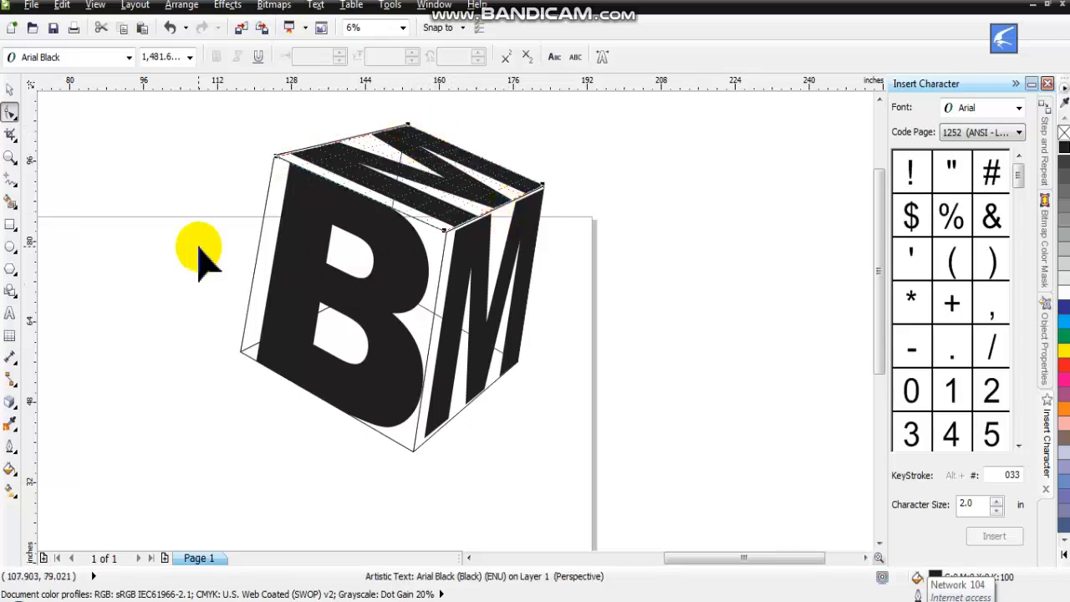
pyautogui.click(8, 90)
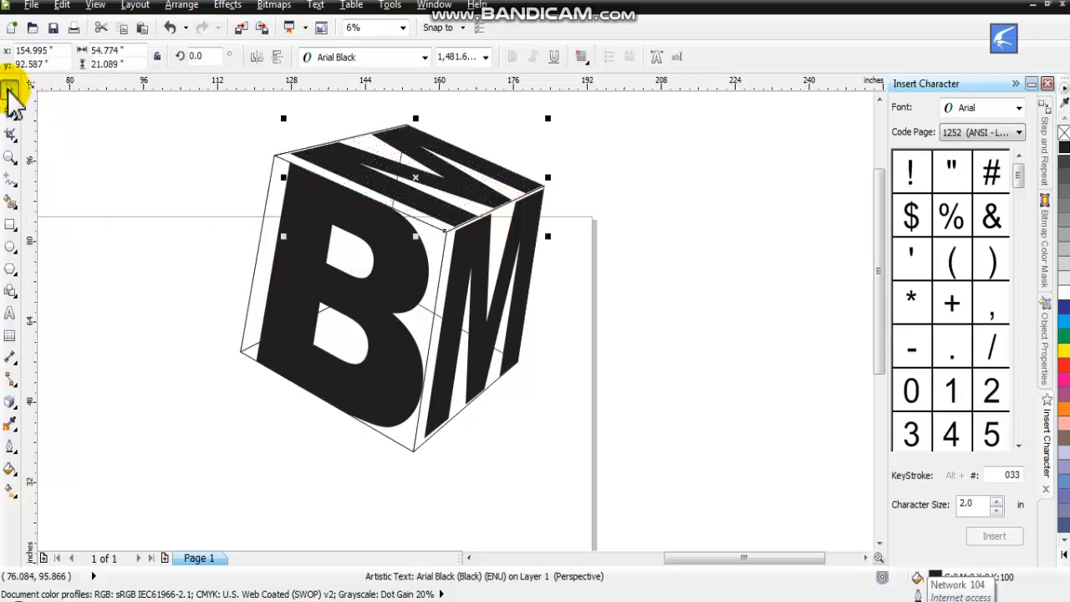
pyautogui.click(162, 158)
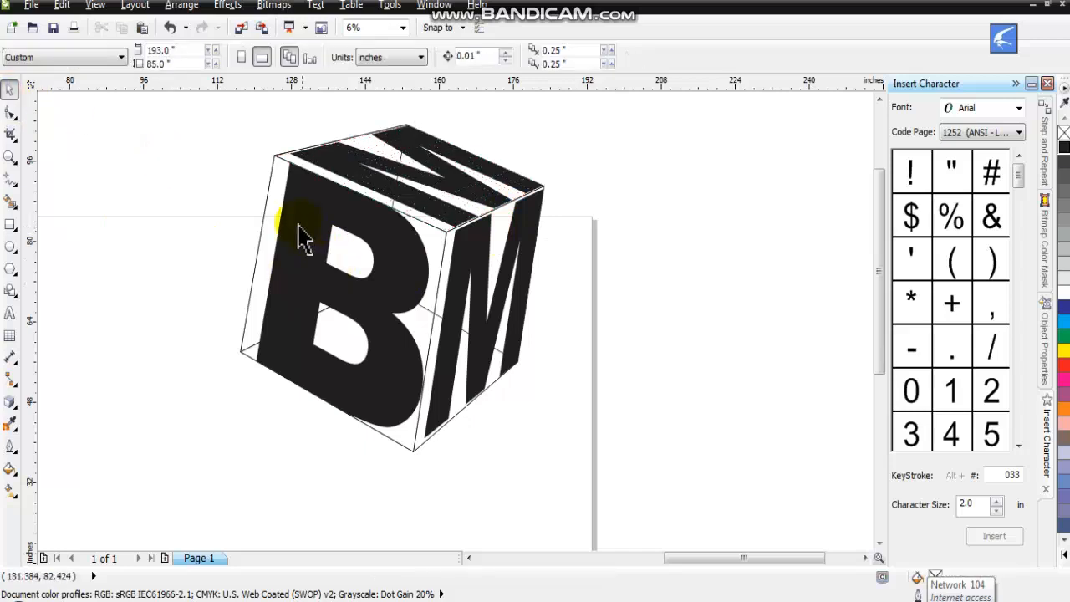
# Fill the B with orange, the M on the top face with dark blue, and the M on the right face with red
pyautogui.click(307, 234)
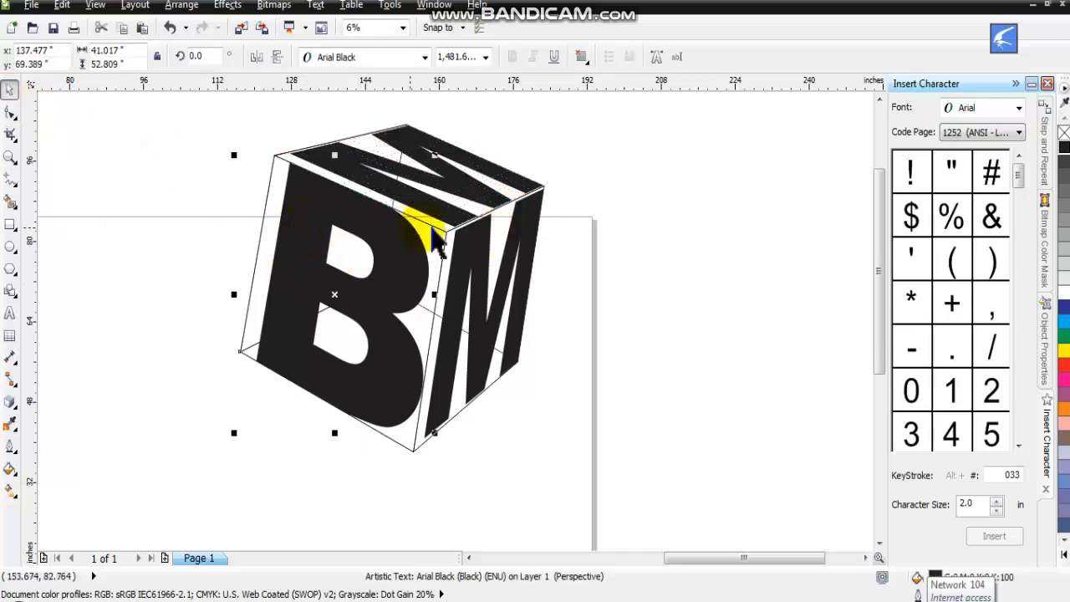
pyautogui.click(1063, 408)
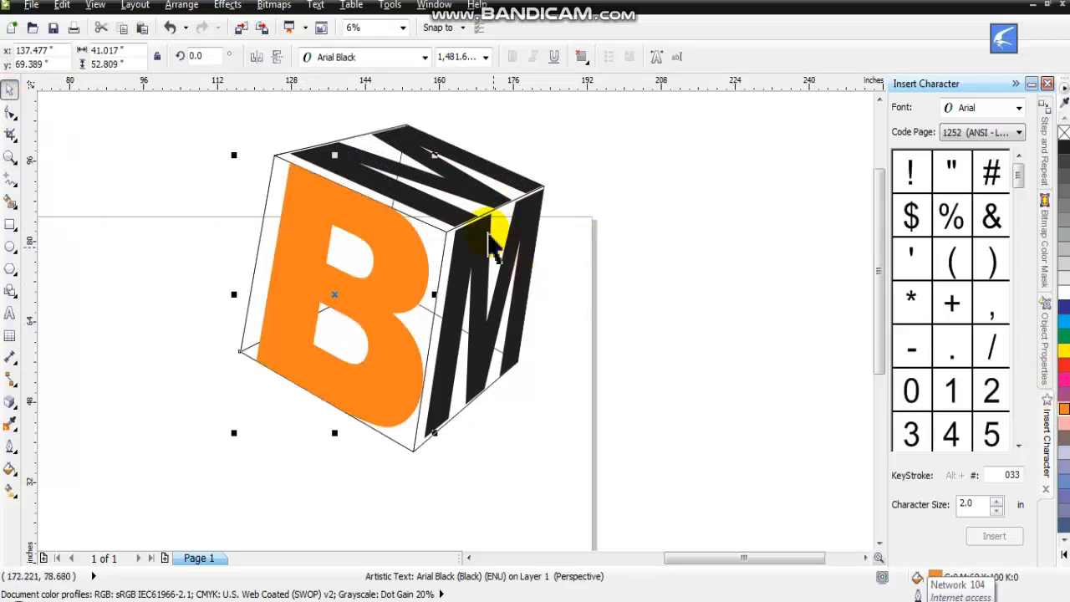
pyautogui.click(466, 188)
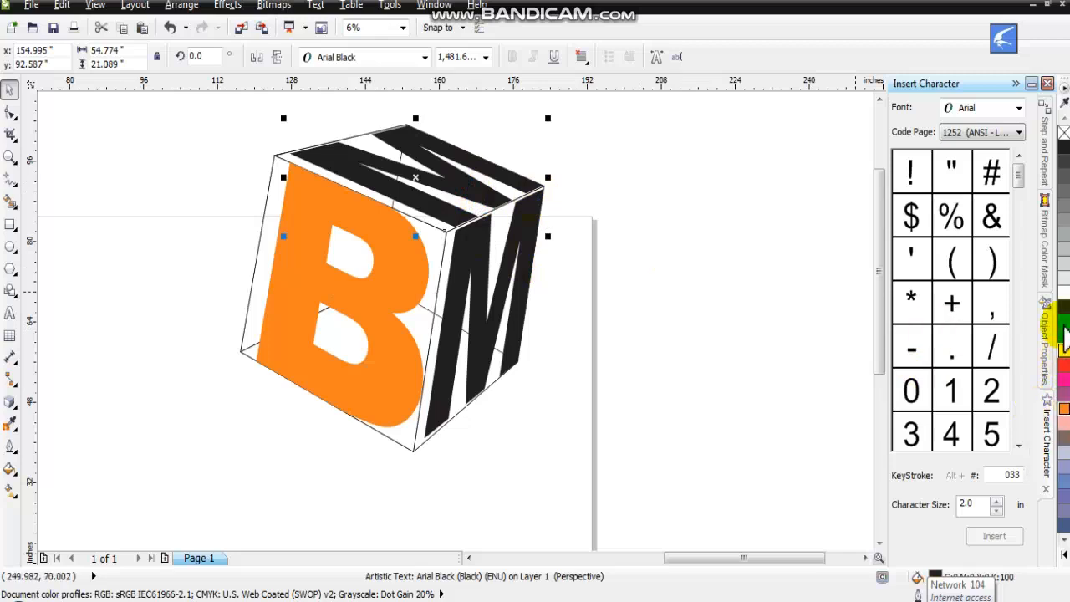
pyautogui.click(1064, 322)
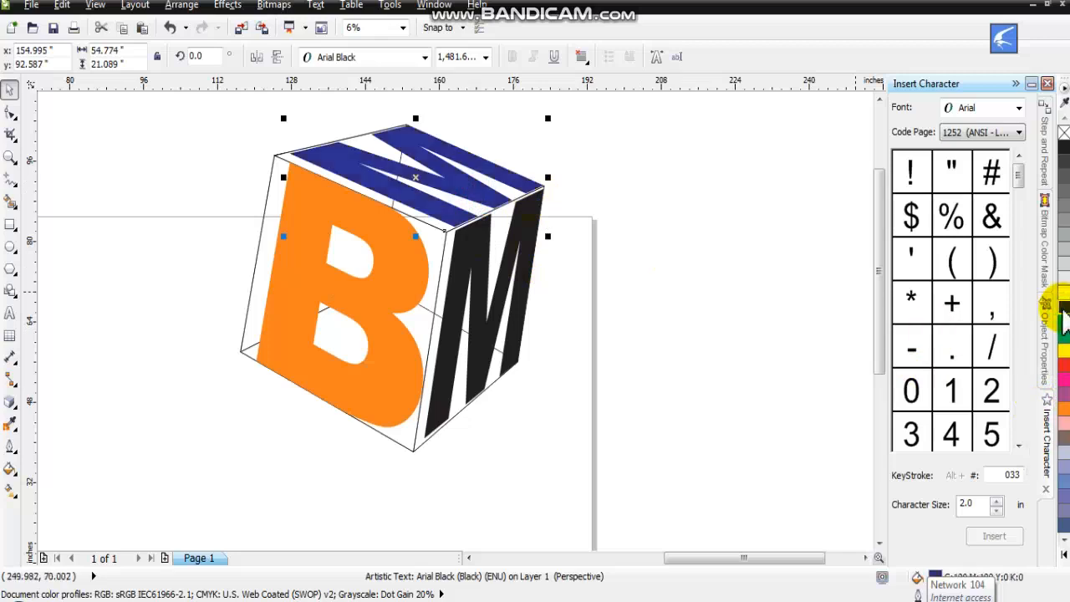
pyautogui.click(483, 334)
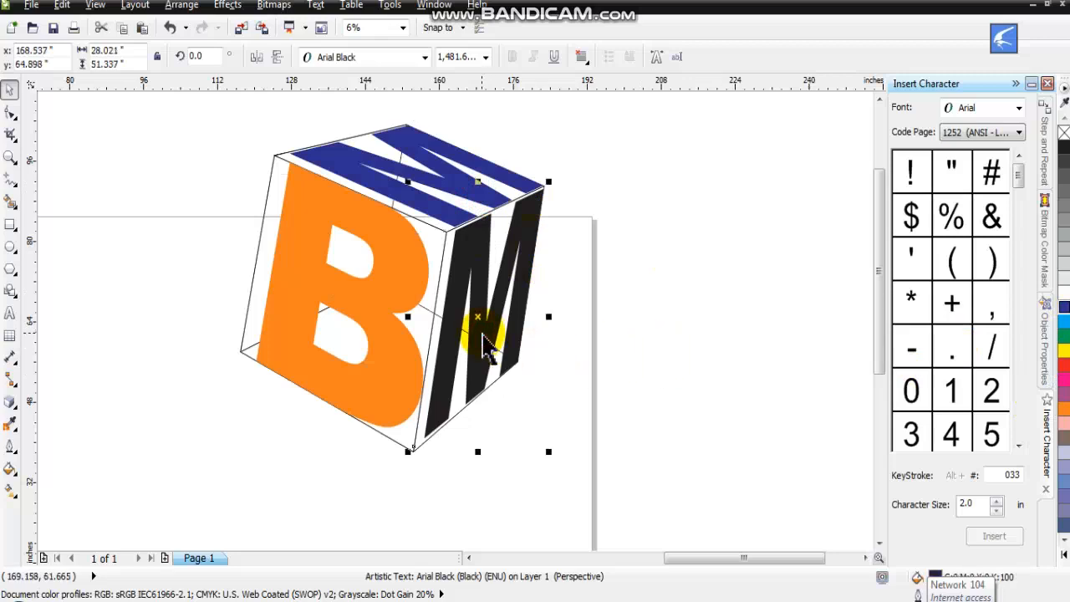
pyautogui.click(1063, 365)
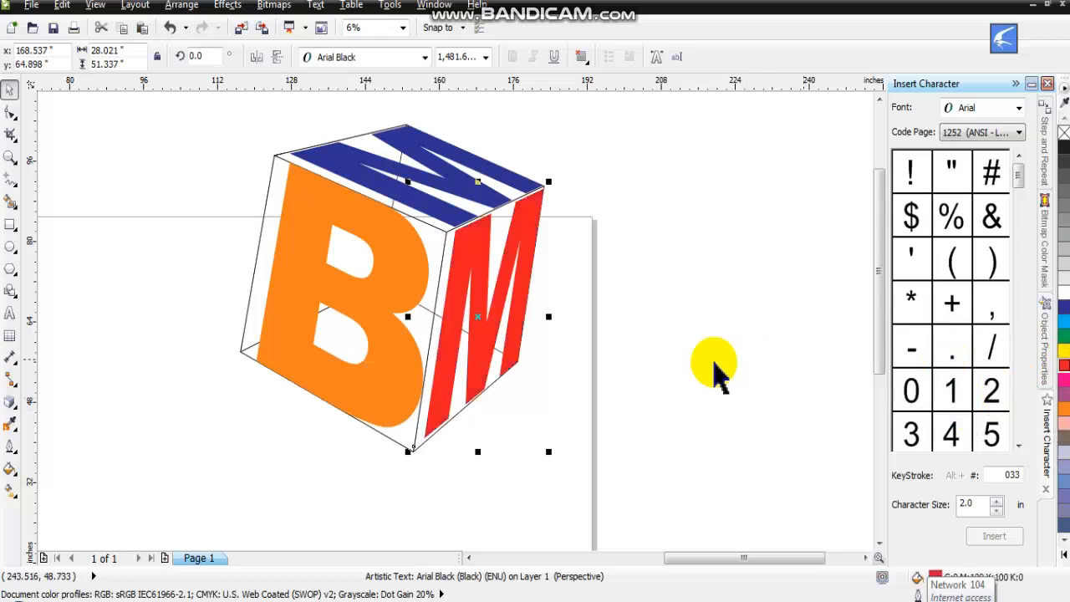
pyautogui.click(558, 355)
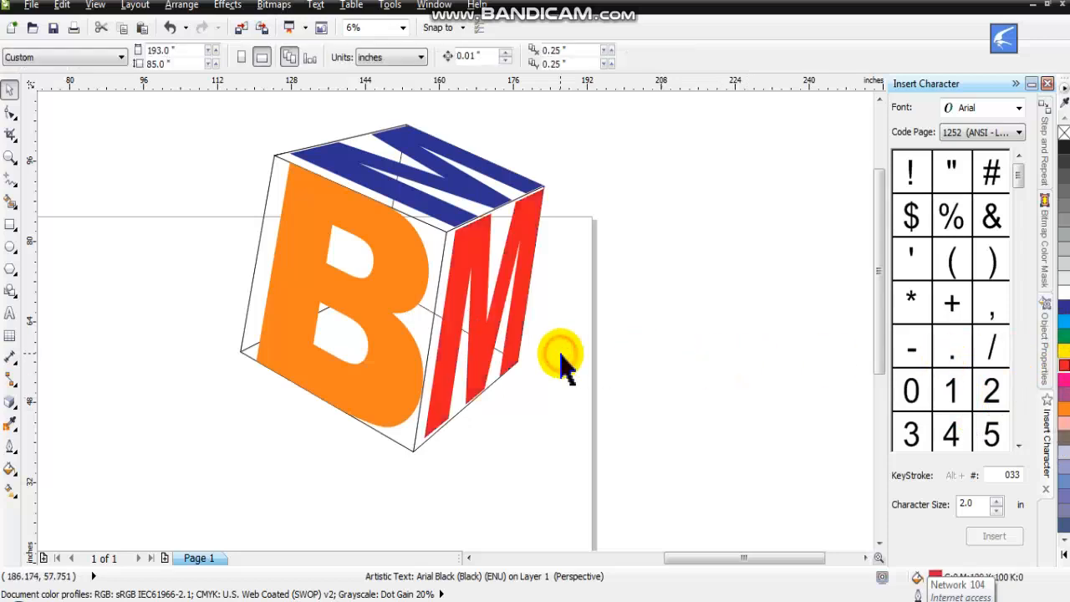
# Recolour the M on the cube's top face with a white fill
pyautogui.click(446, 219)
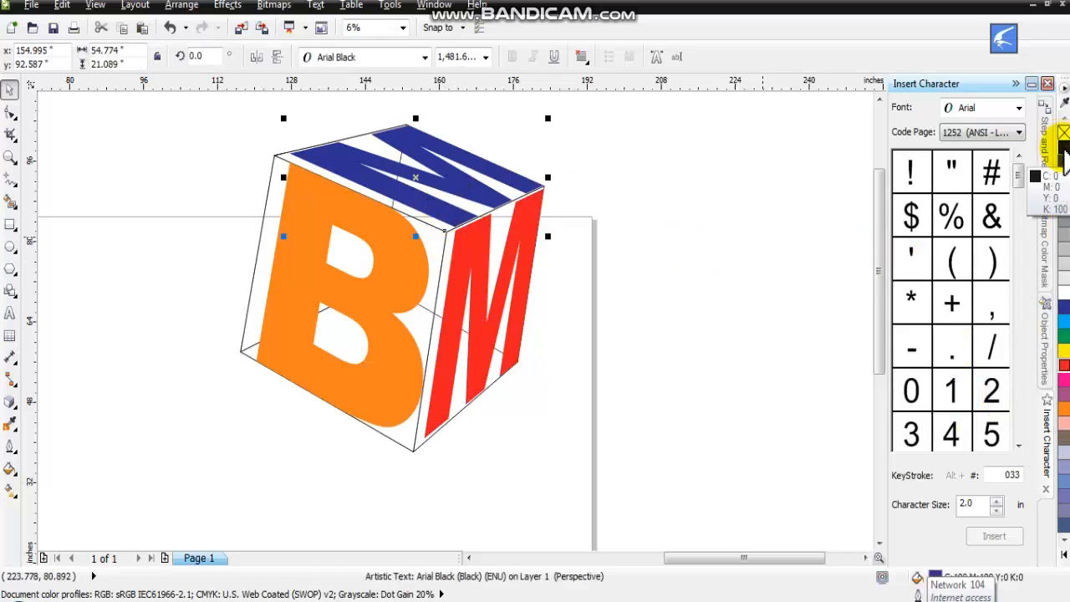
pyautogui.click(1063, 301)
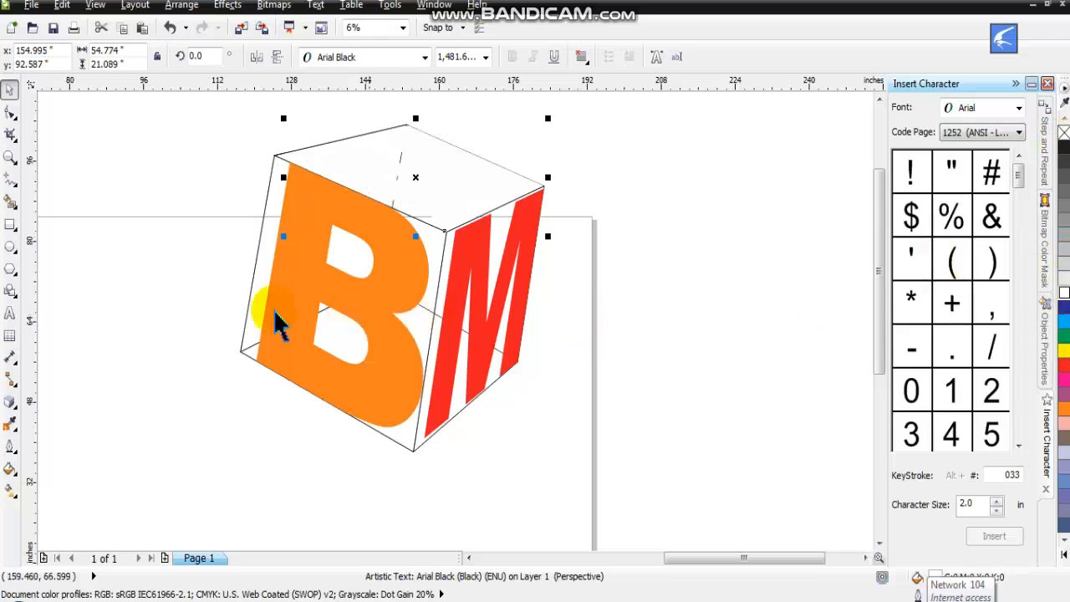
# Move the whole extruded cube wireframe off the letters to the empty area beside them
pyautogui.click(249, 327)
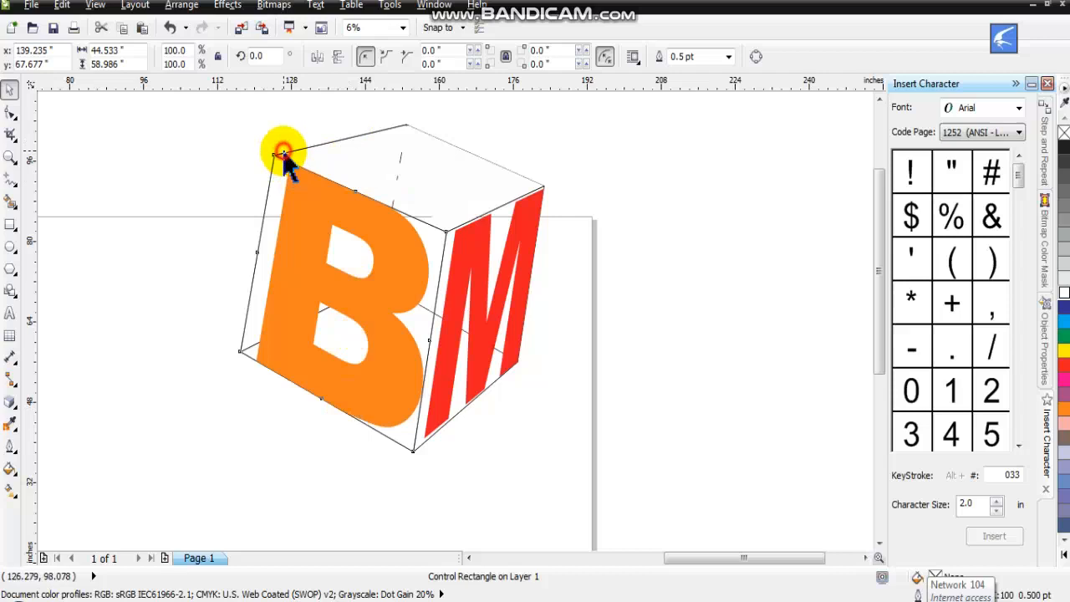
pyautogui.press('Escape')
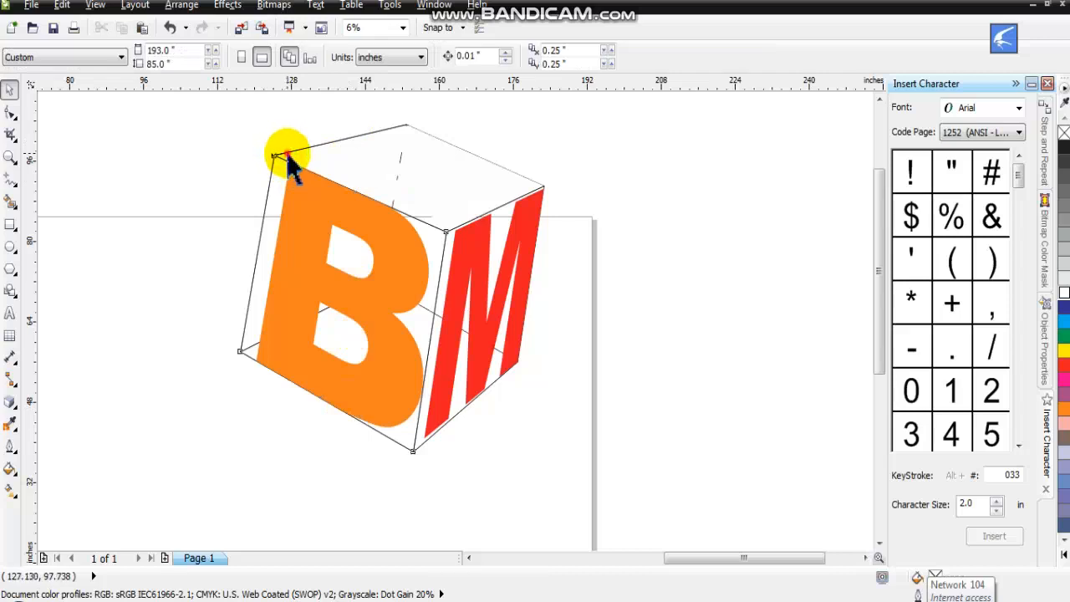
pyautogui.click(287, 159)
pyautogui.moveTo(282, 153); pyautogui.dragTo(608, 222)
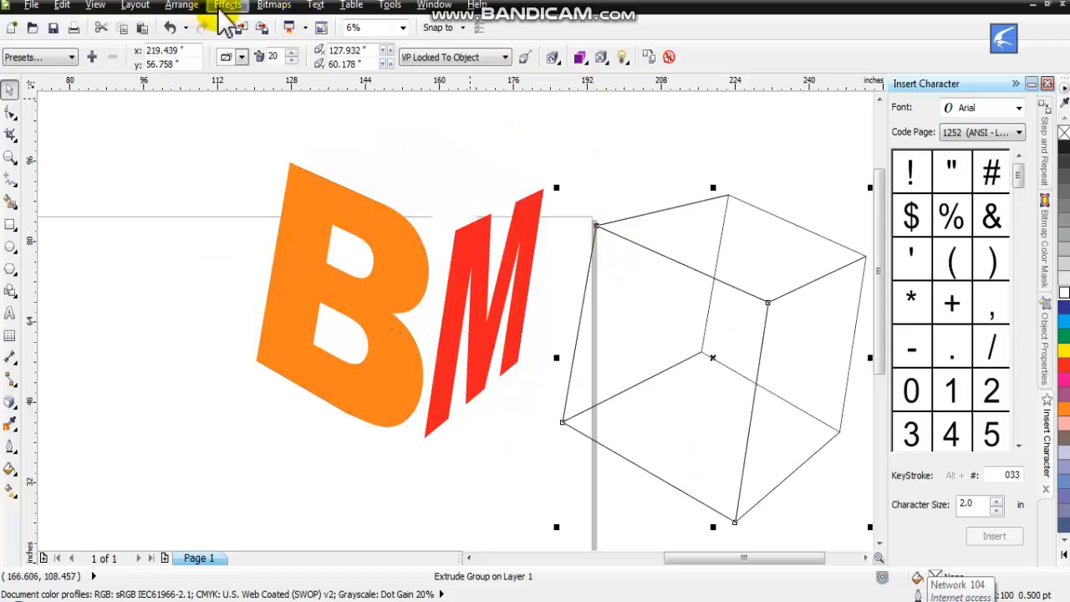
# Break the cube's extrude group apart and weld the two resulting objects into a single silhouette
pyautogui.click(182, 7)
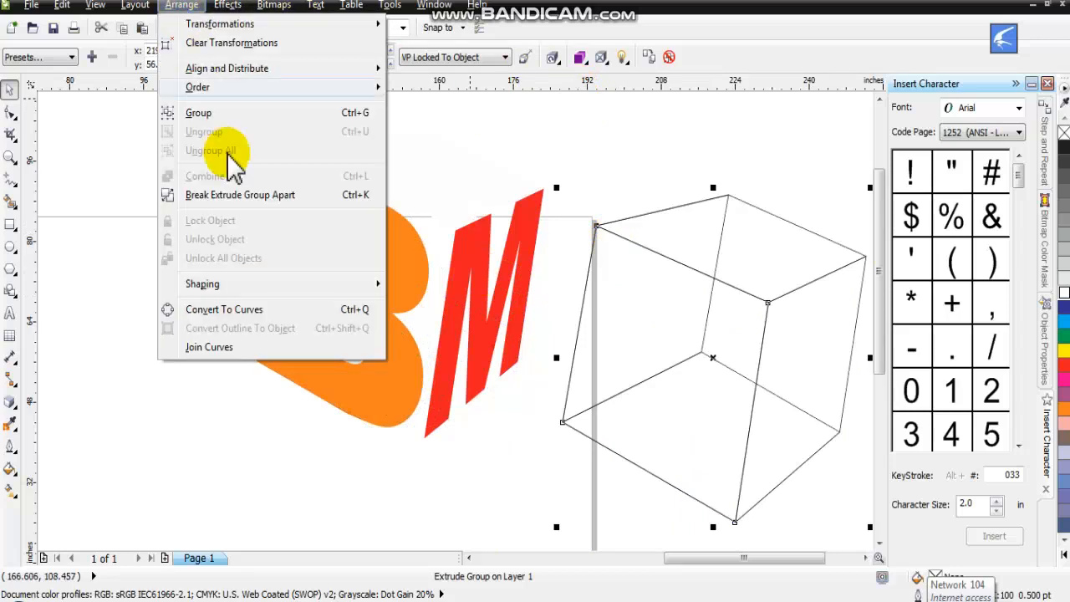
pyautogui.click(236, 194)
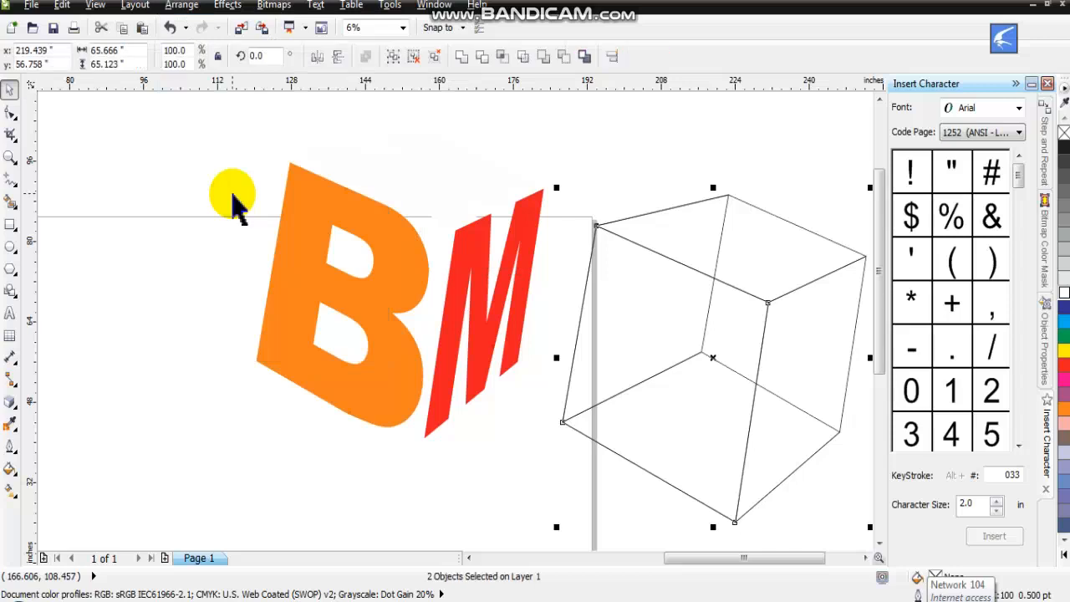
pyautogui.click(462, 55)
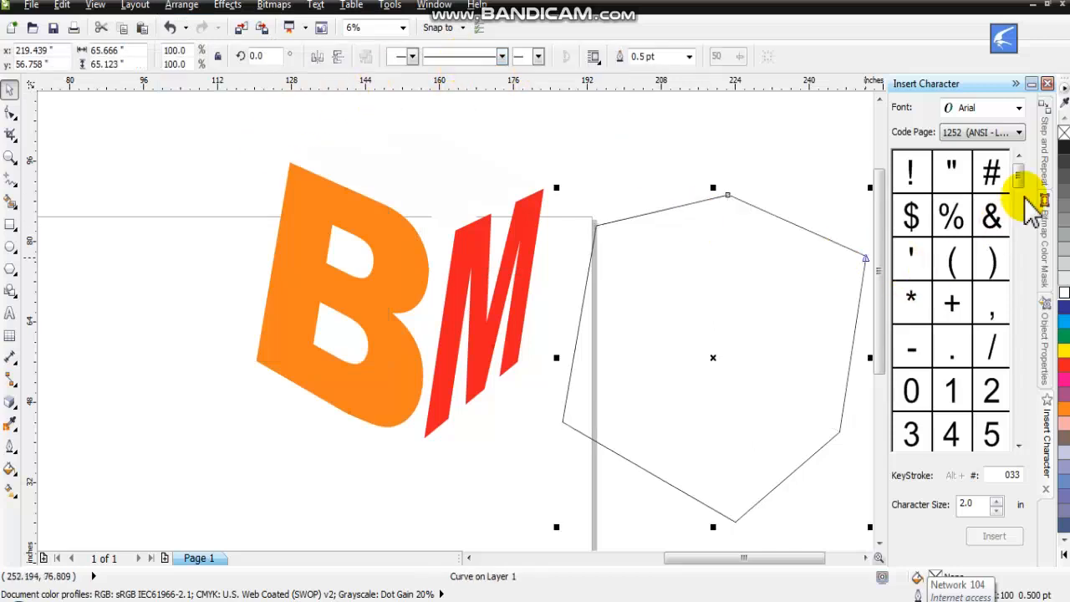
# Fill the welded cube silhouette with black and move it back behind the three letters, aligned with their outer edges
pyautogui.click(1065, 151)
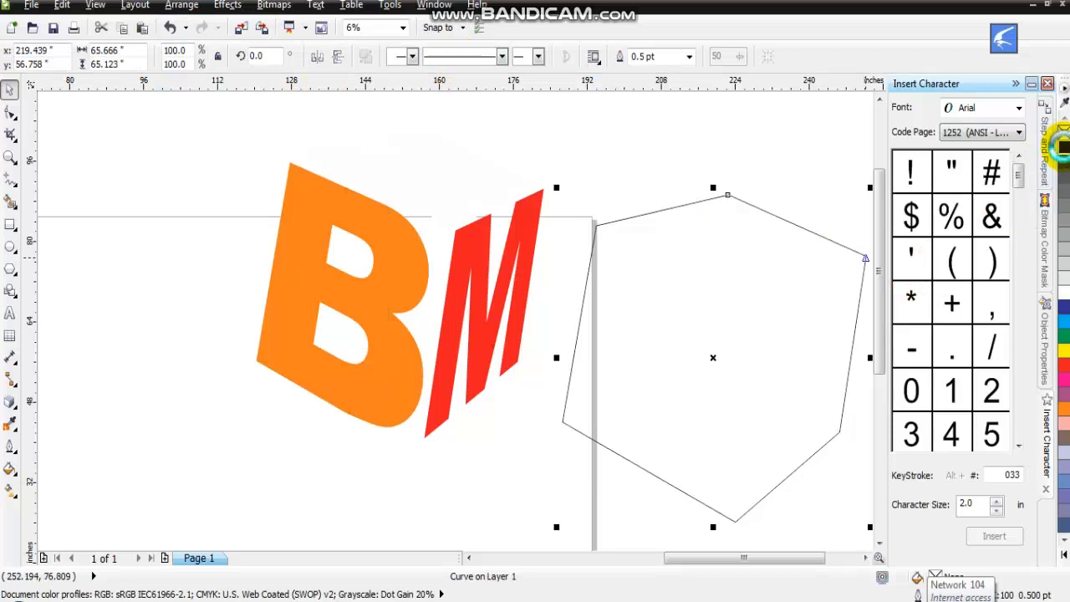
pyautogui.moveTo(1060, 147); pyautogui.dragTo(395, 289)
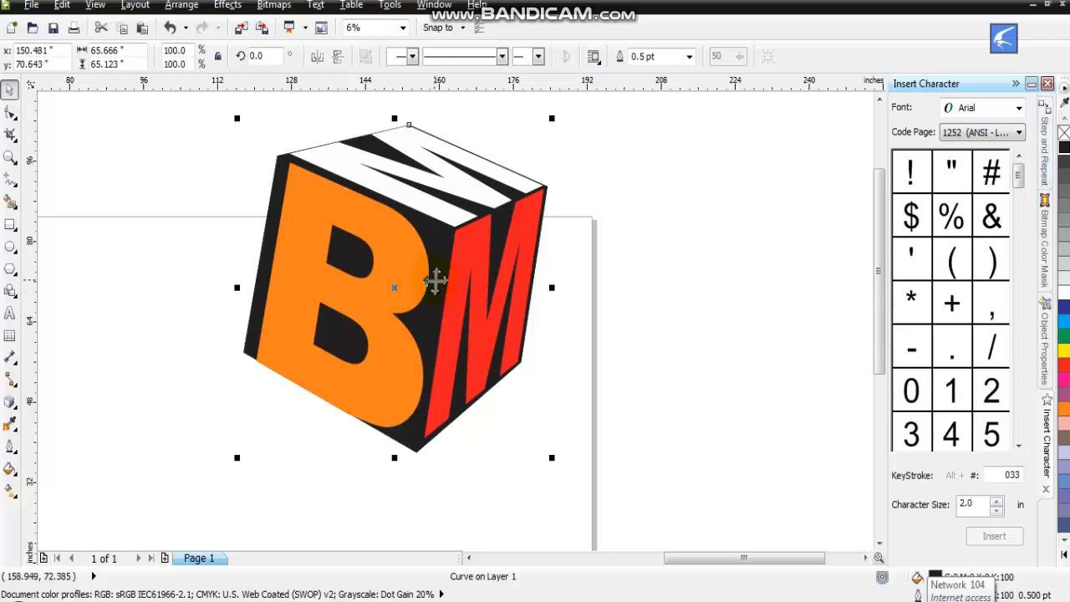